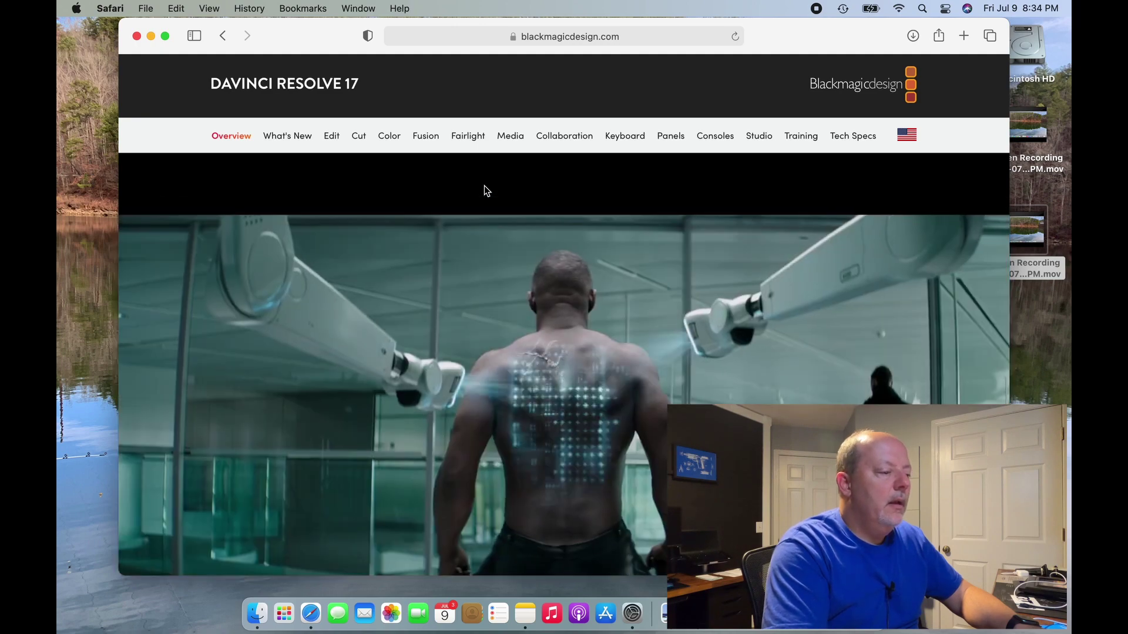
Step: Choose the Mac OS X download of the free DaVinci Resolve 17 and start its registration form at the first name field
scroll(484, 185, down, 10)
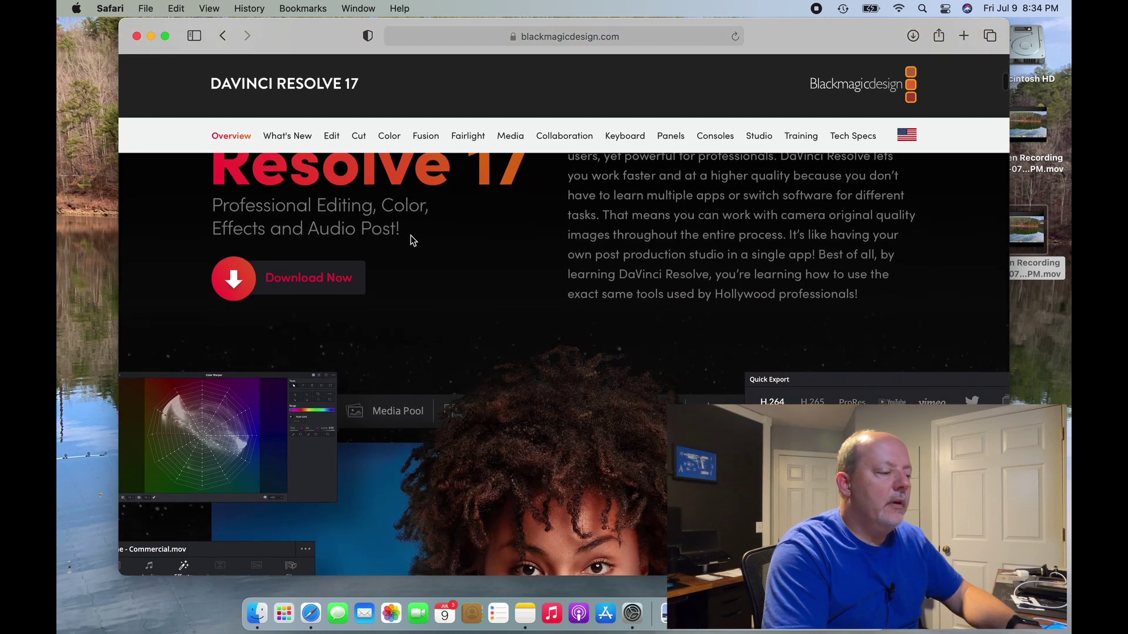
click(318, 282)
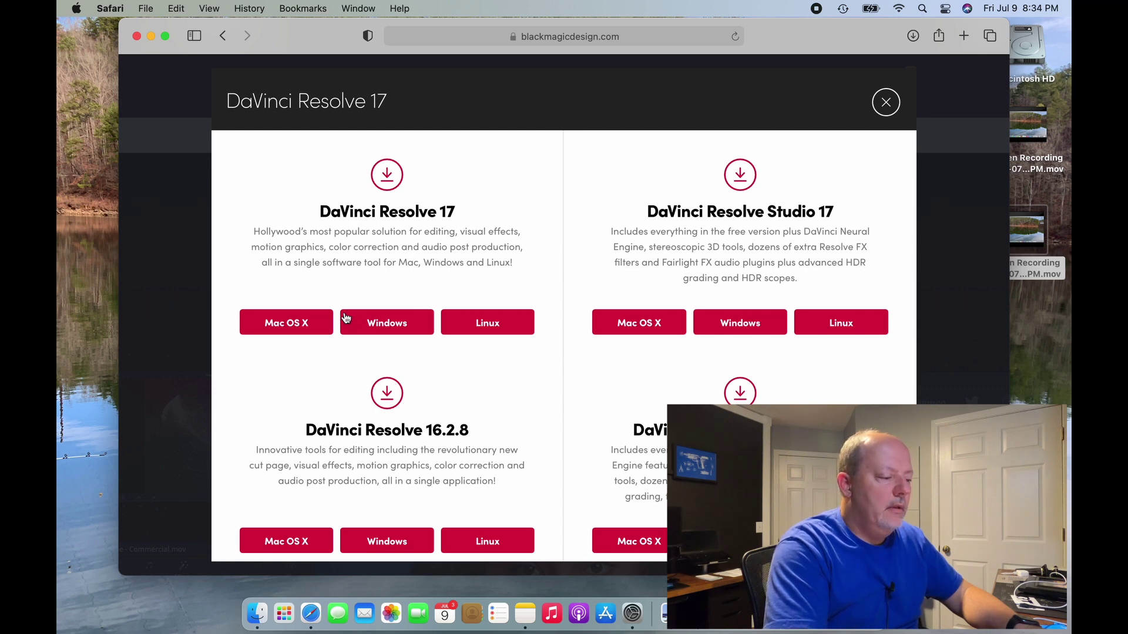
click(293, 326)
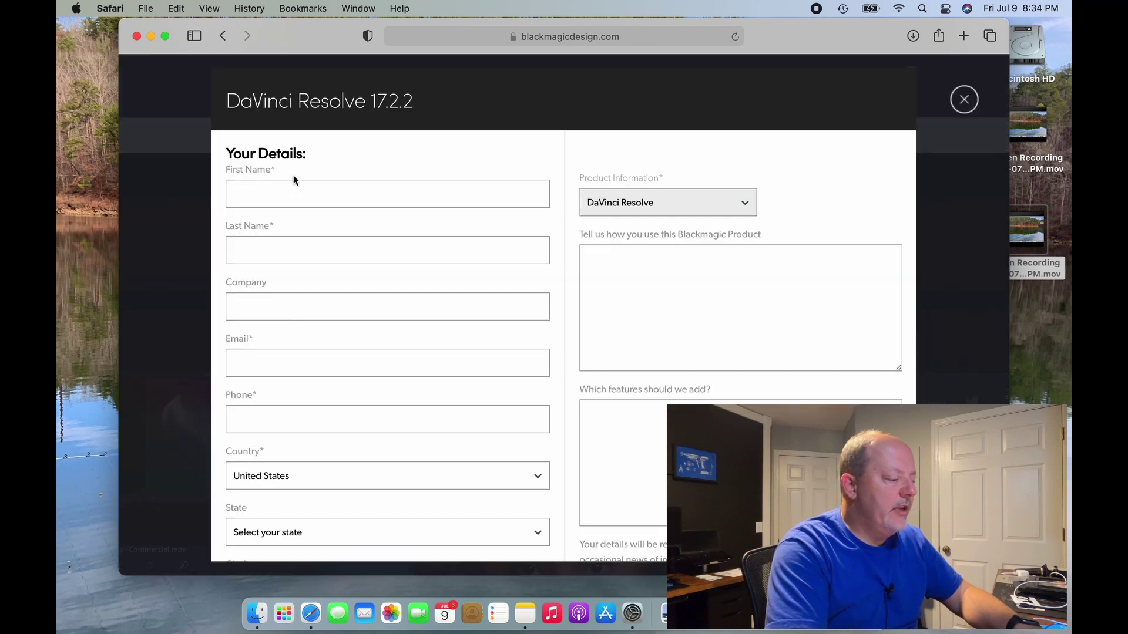
click(296, 199)
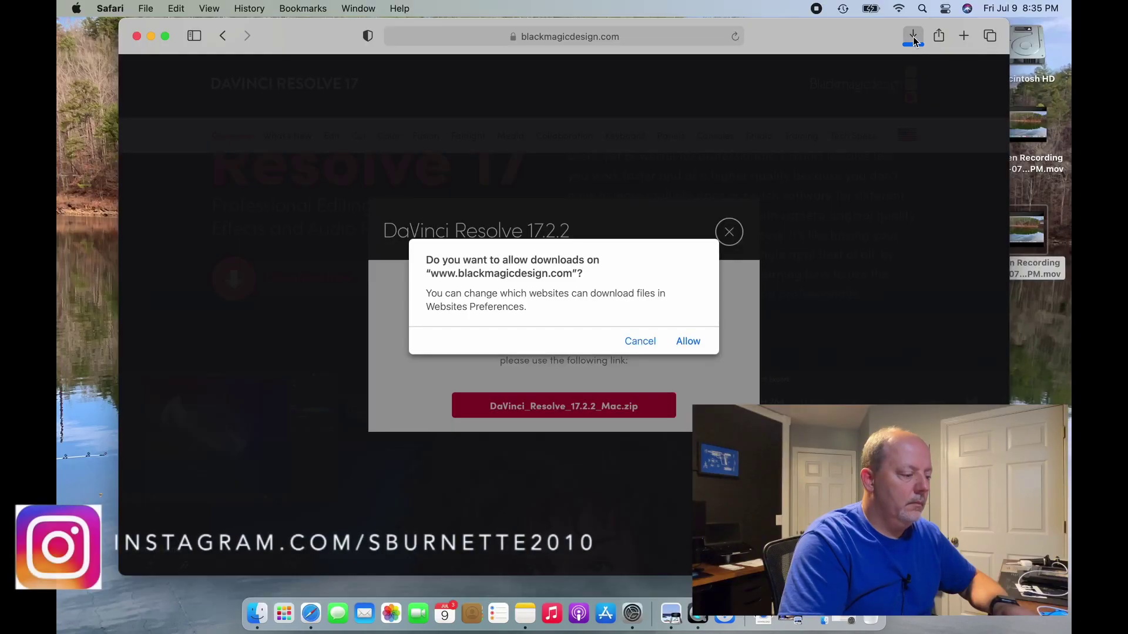
click(913, 37)
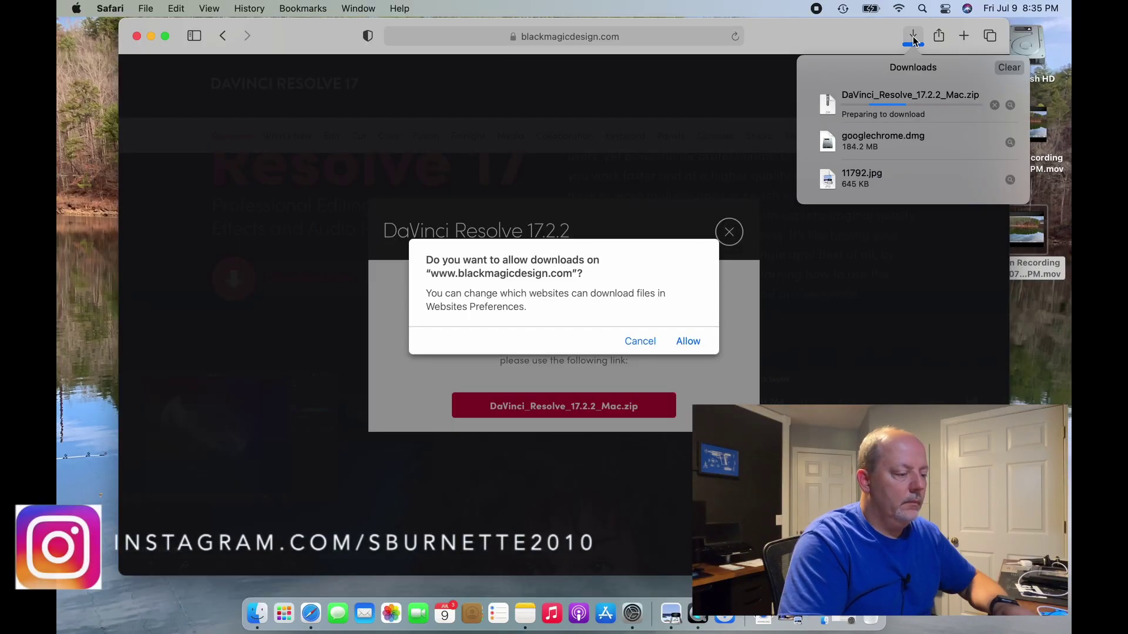
click(688, 342)
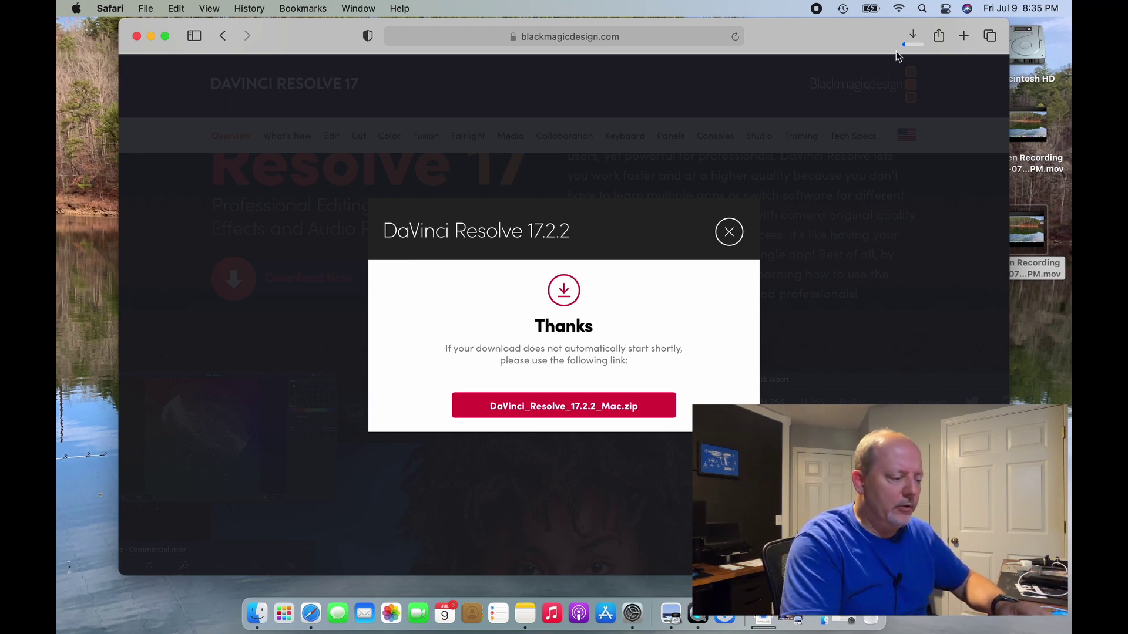
click(913, 37)
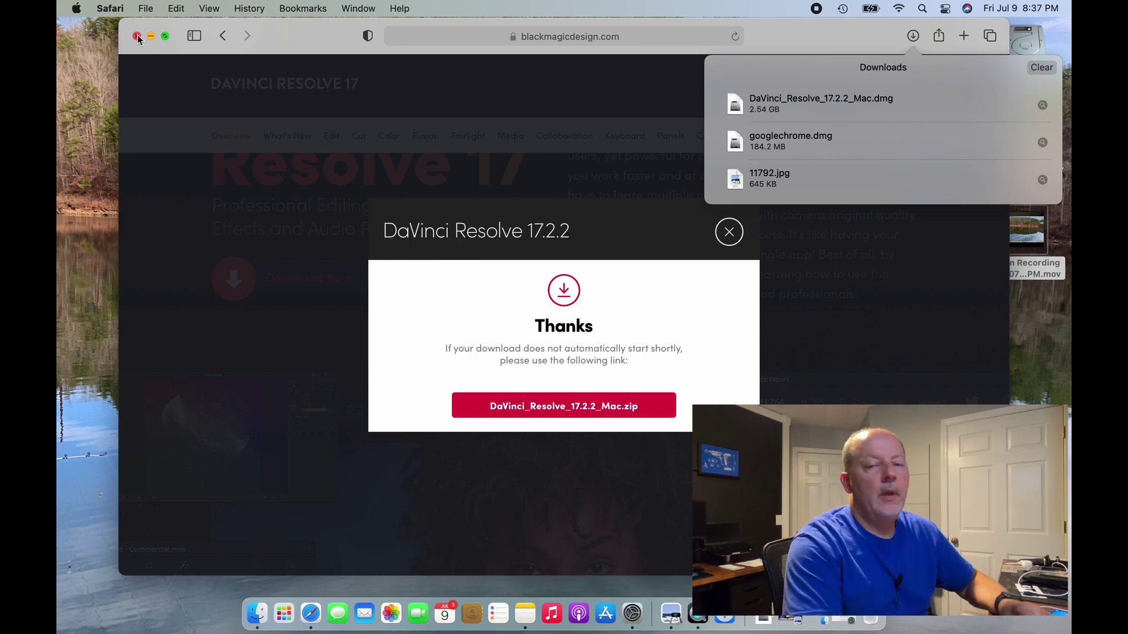
click(136, 36)
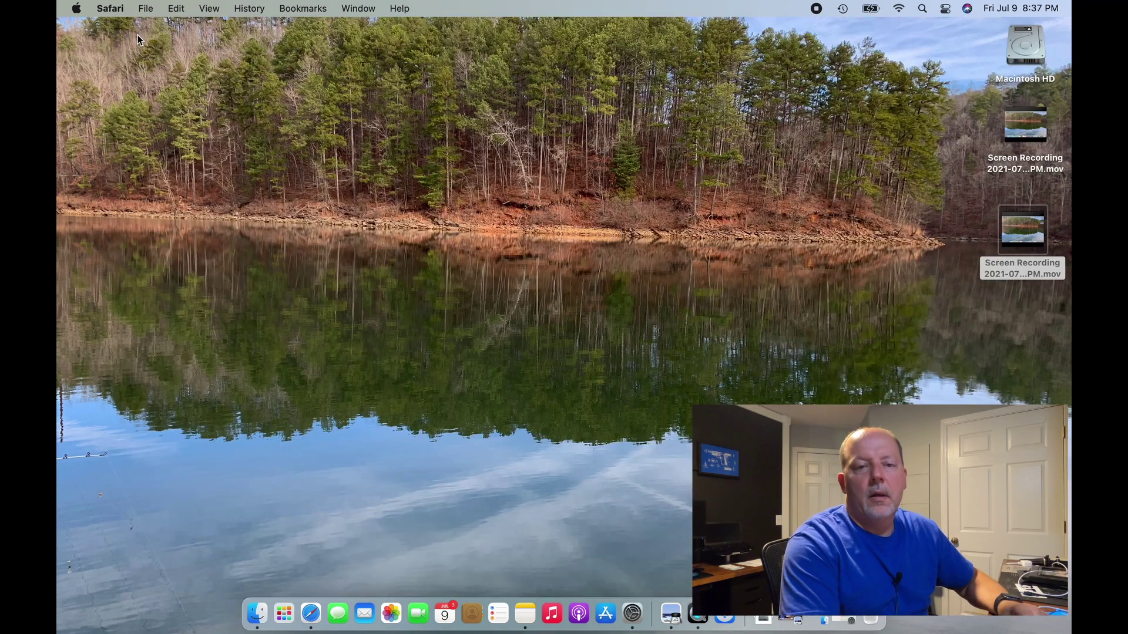
Step: Switch to Finder, open DaVinci_Resolve_17.2.2_Mac.dmg from the Downloads folder and launch Install Resolve 17.2.2
click(257, 614)
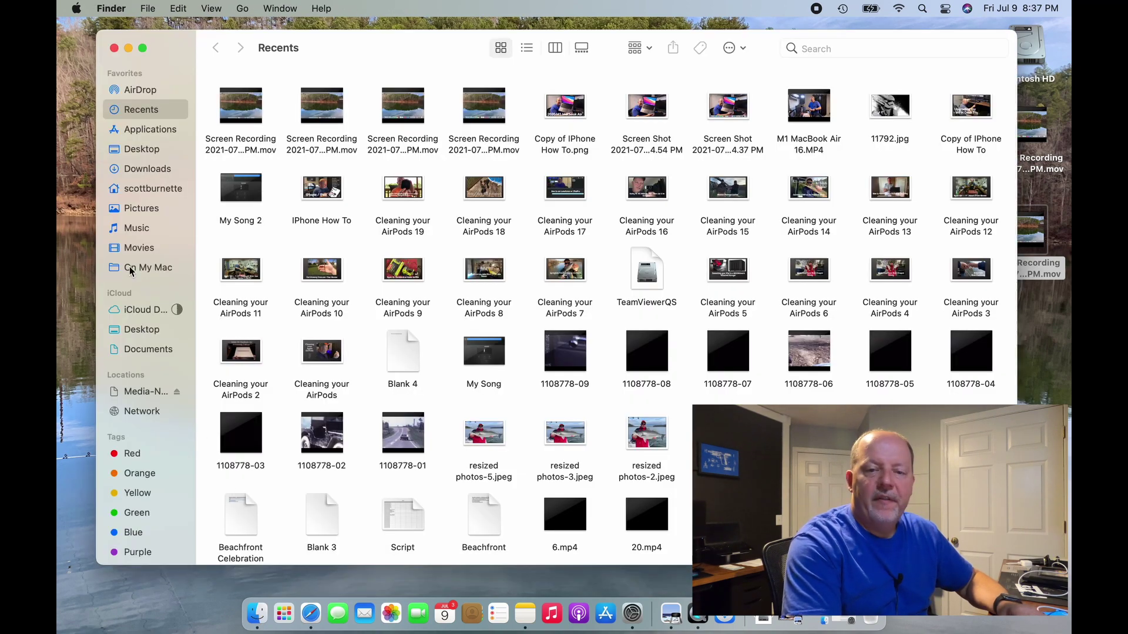
click(134, 169)
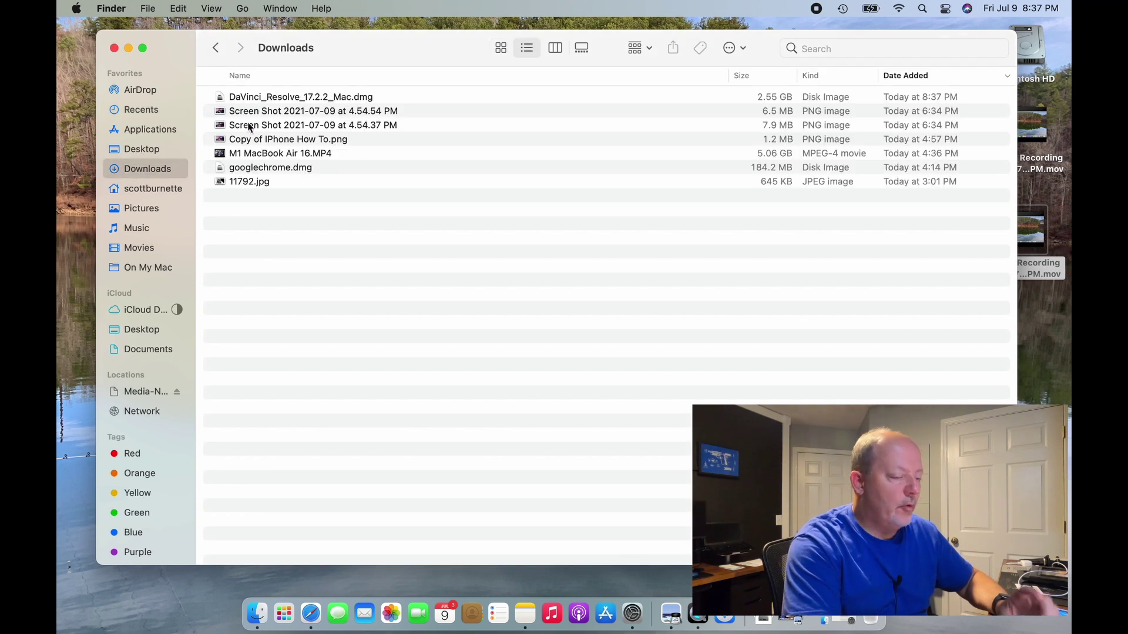
double_click(291, 99)
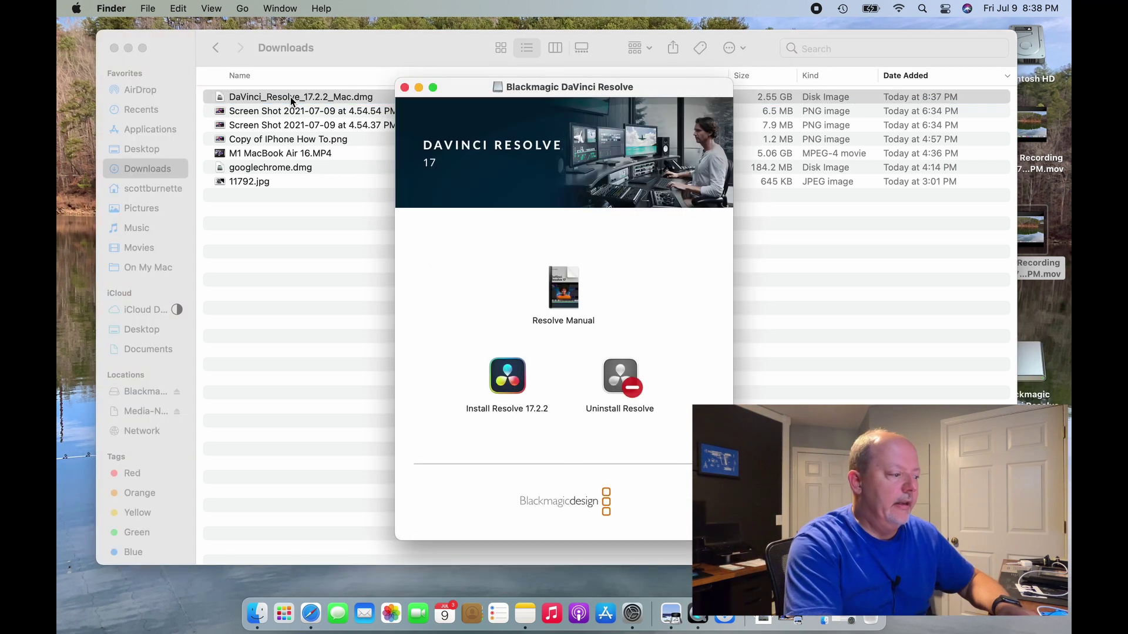
double_click(497, 376)
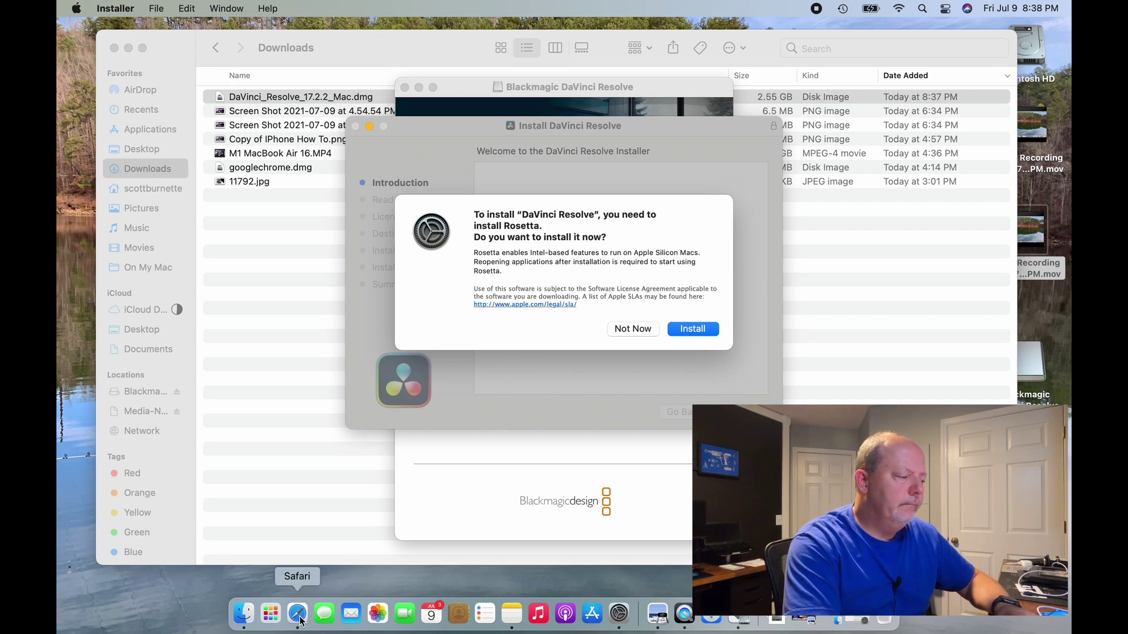
Step: Switch to Safari, search Google for "davinci resolve 17" and open Blackmagic Design's What's New page
click(448, 486)
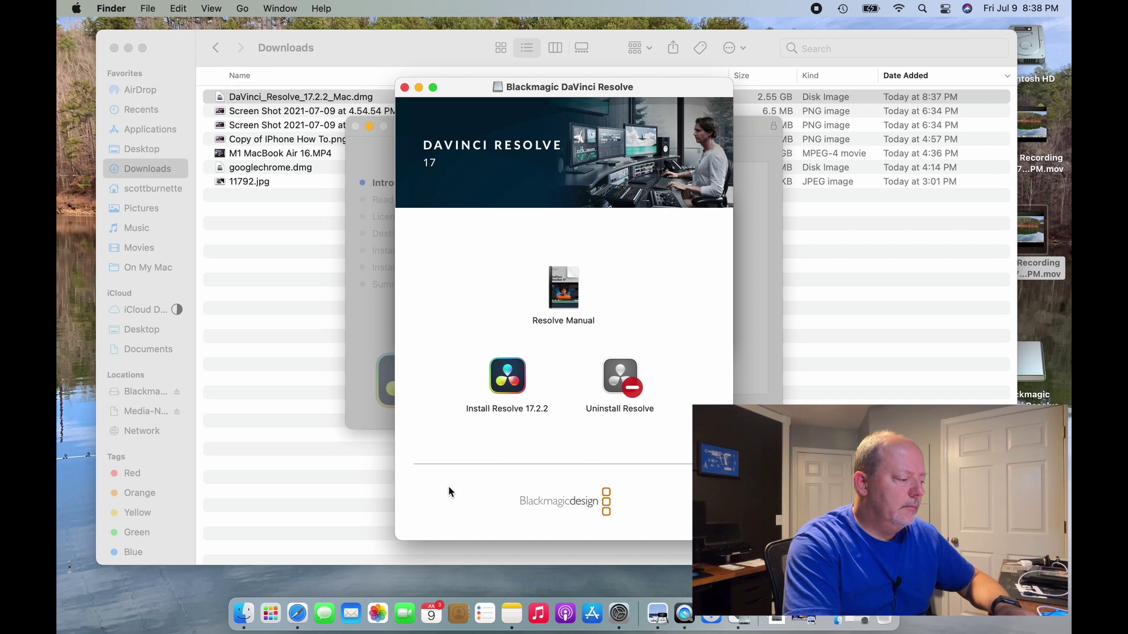
click(299, 618)
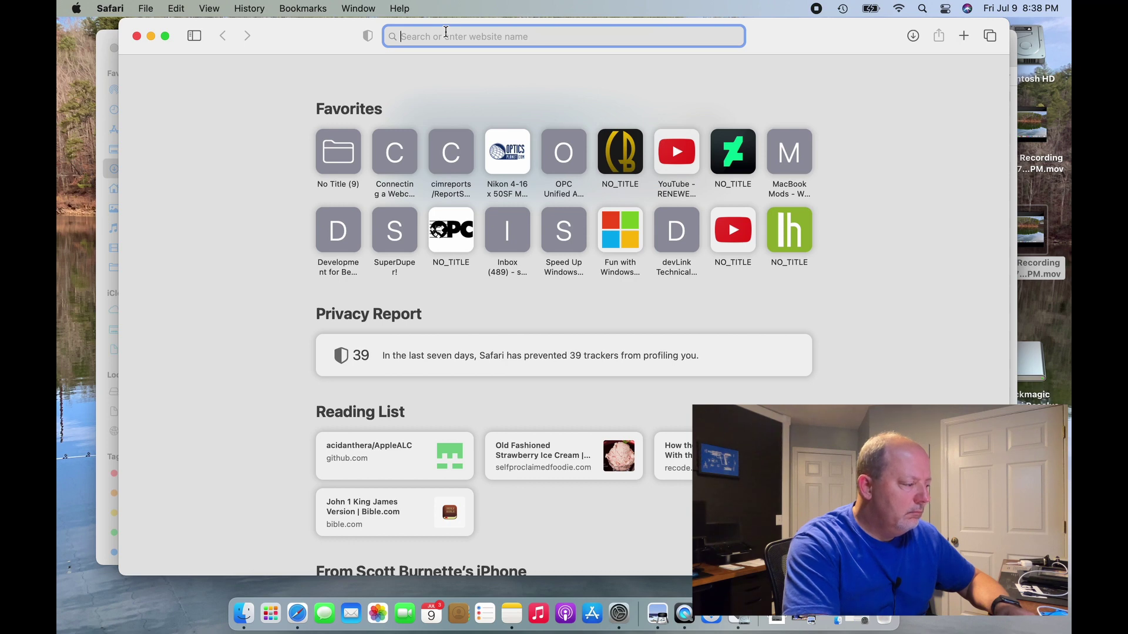
text(davinci)
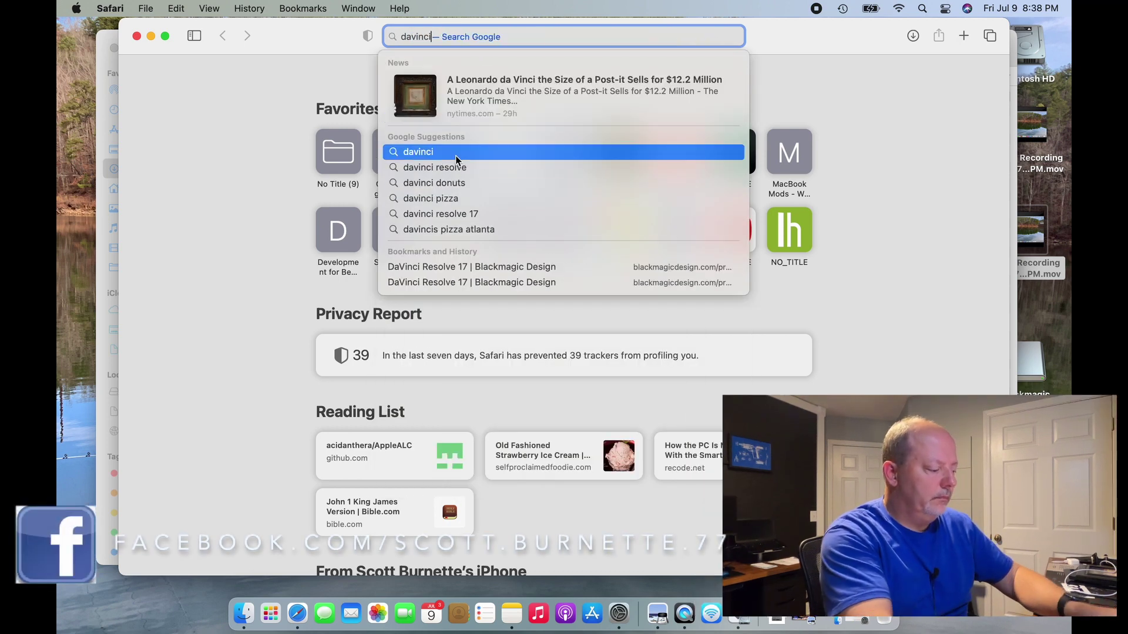
click(459, 214)
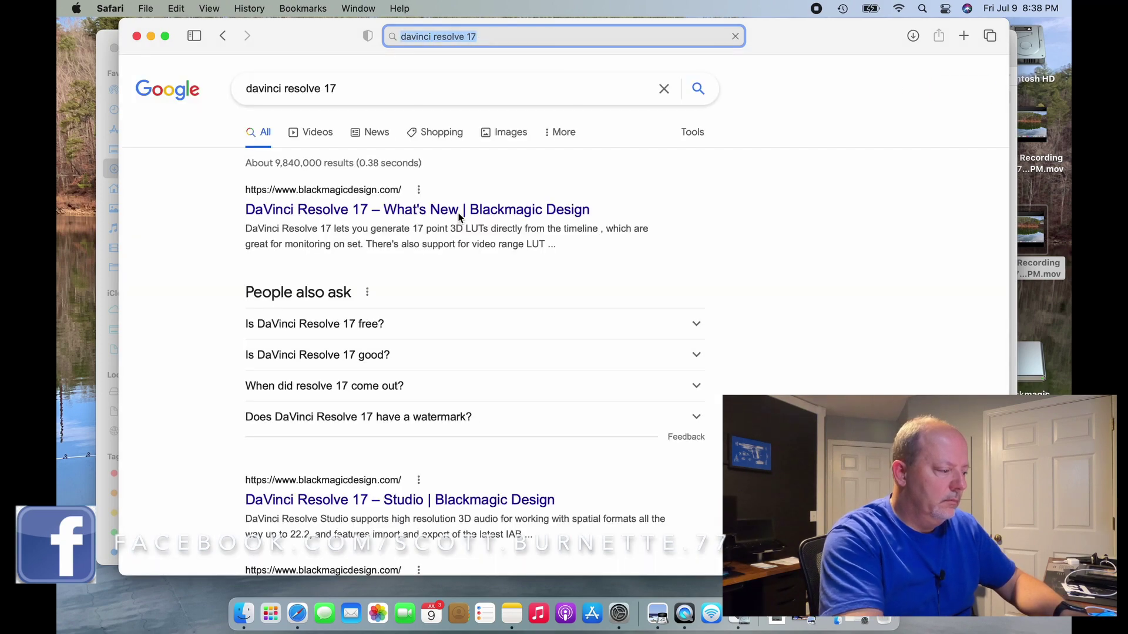
scroll(504, 257, down, 5)
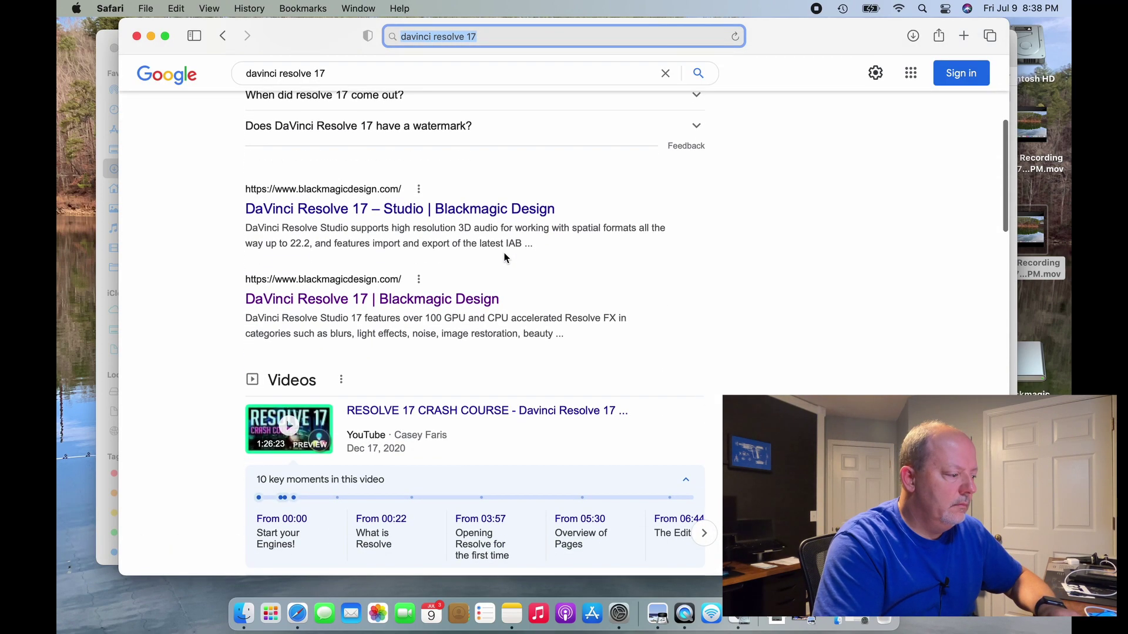
scroll(504, 257, up, 5)
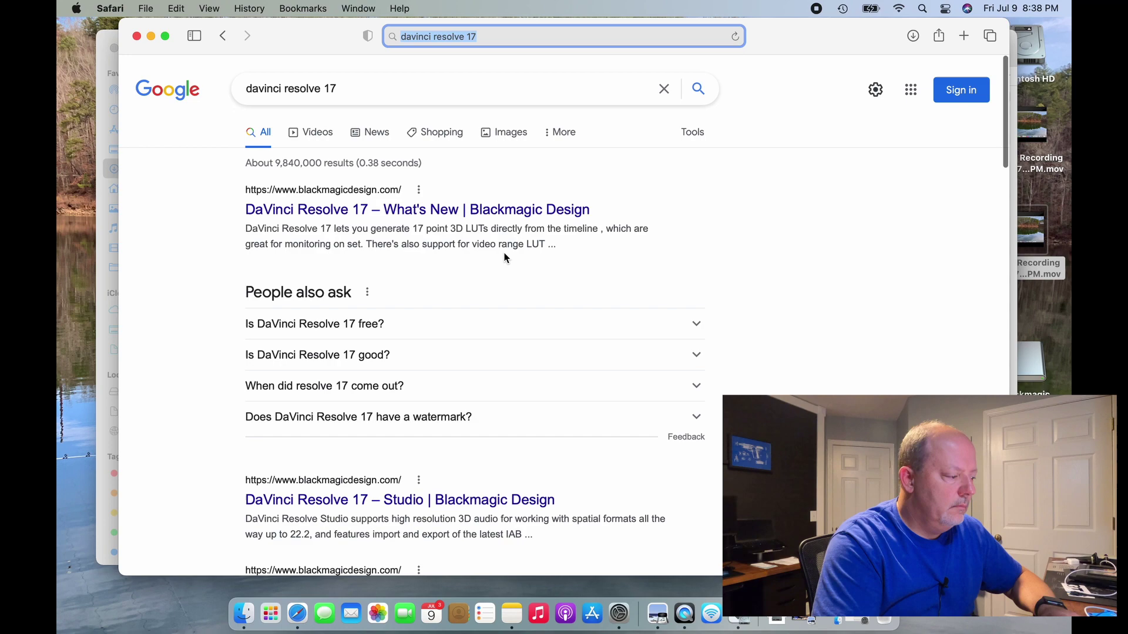
click(456, 210)
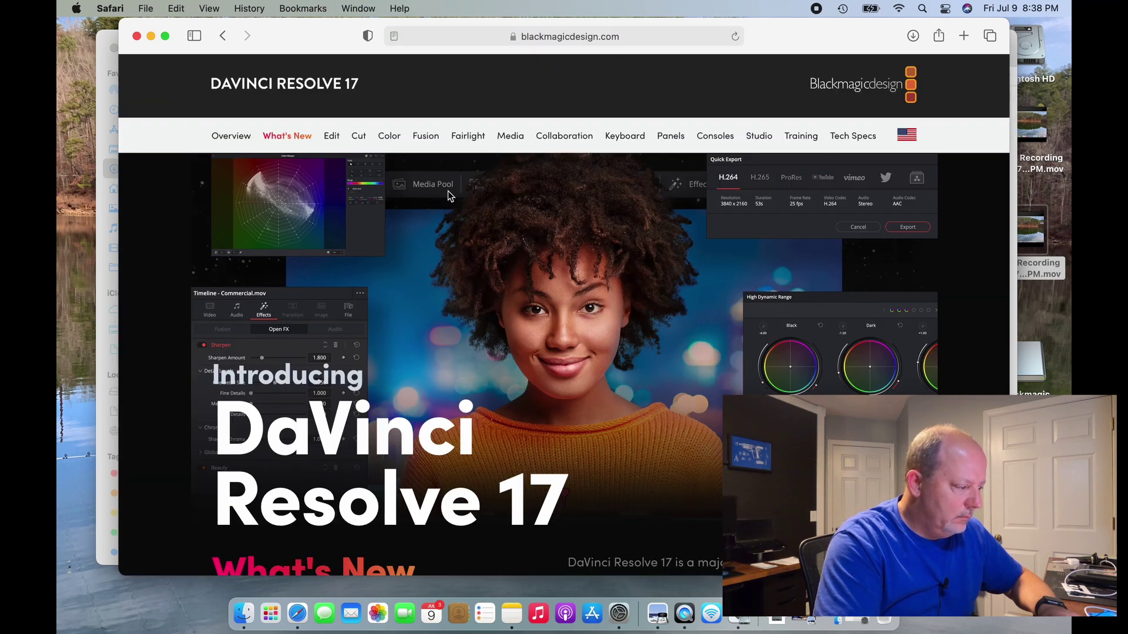
Step: Examine the feature descriptions on the DaVinci Resolve 17 What's New page and the product listings at its end
scroll(435, 174, down, 15)
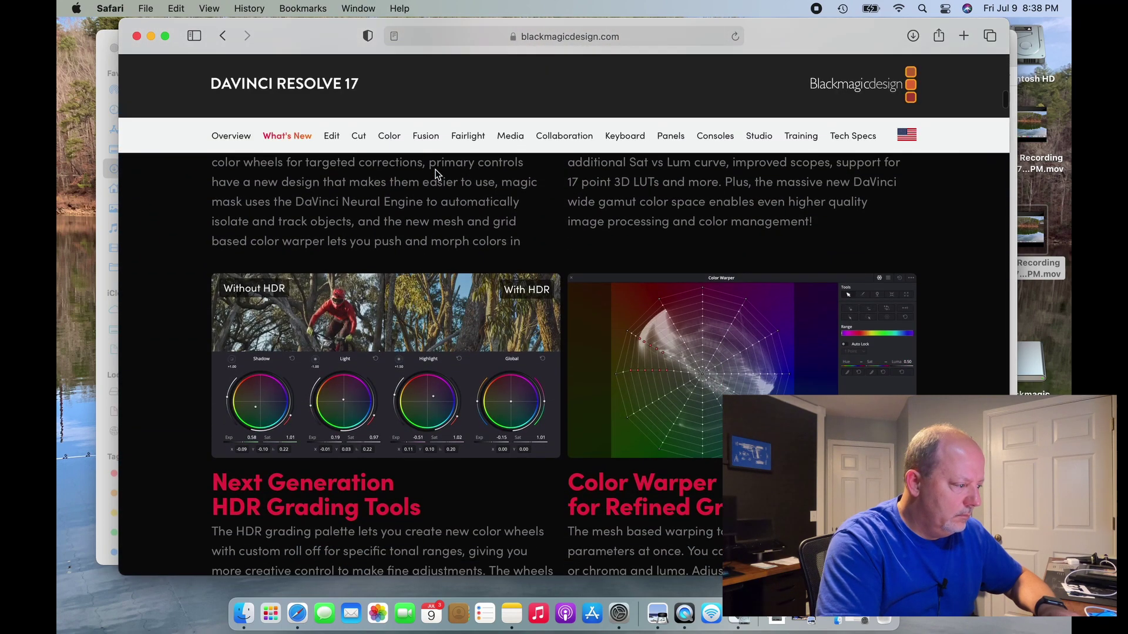
scroll(435, 174, down, 20)
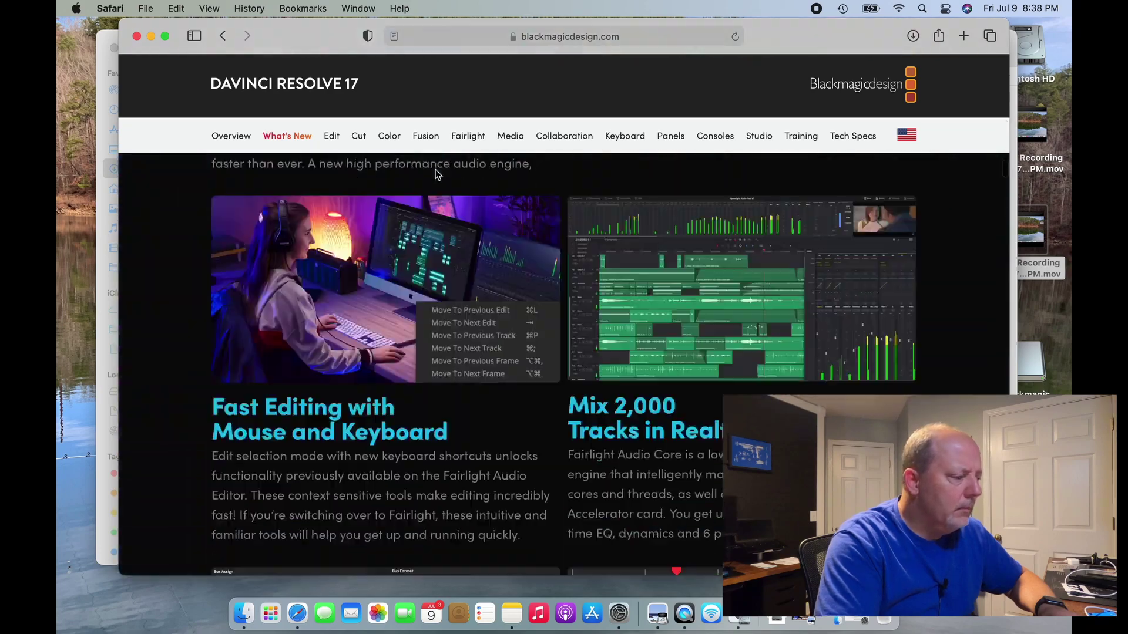
scroll(435, 174, down, 20)
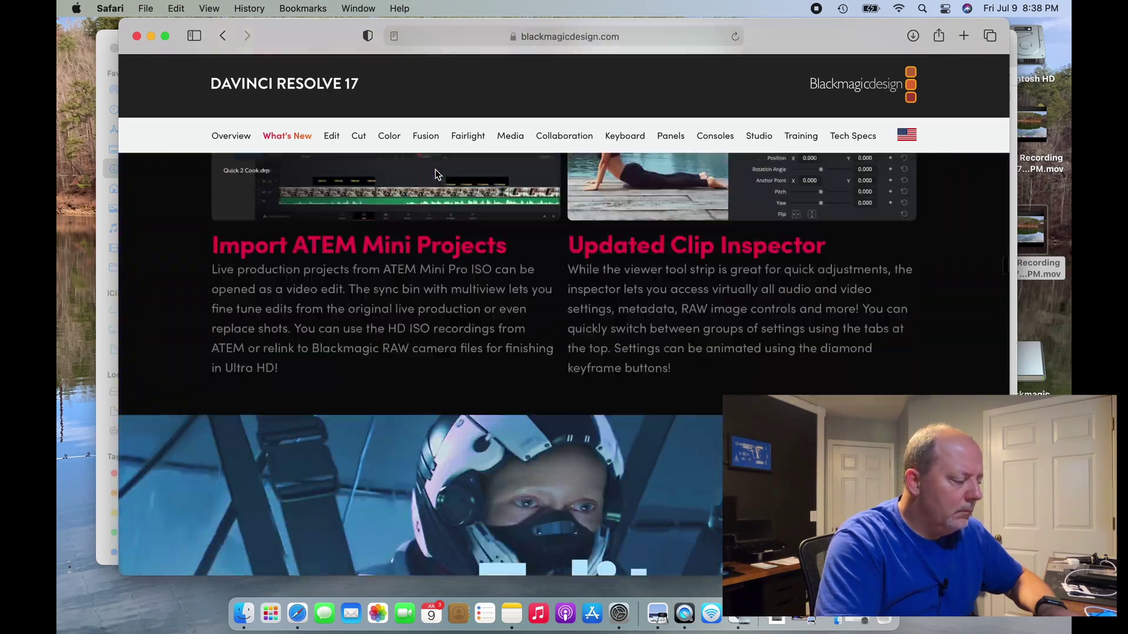
scroll(435, 174, down, 20)
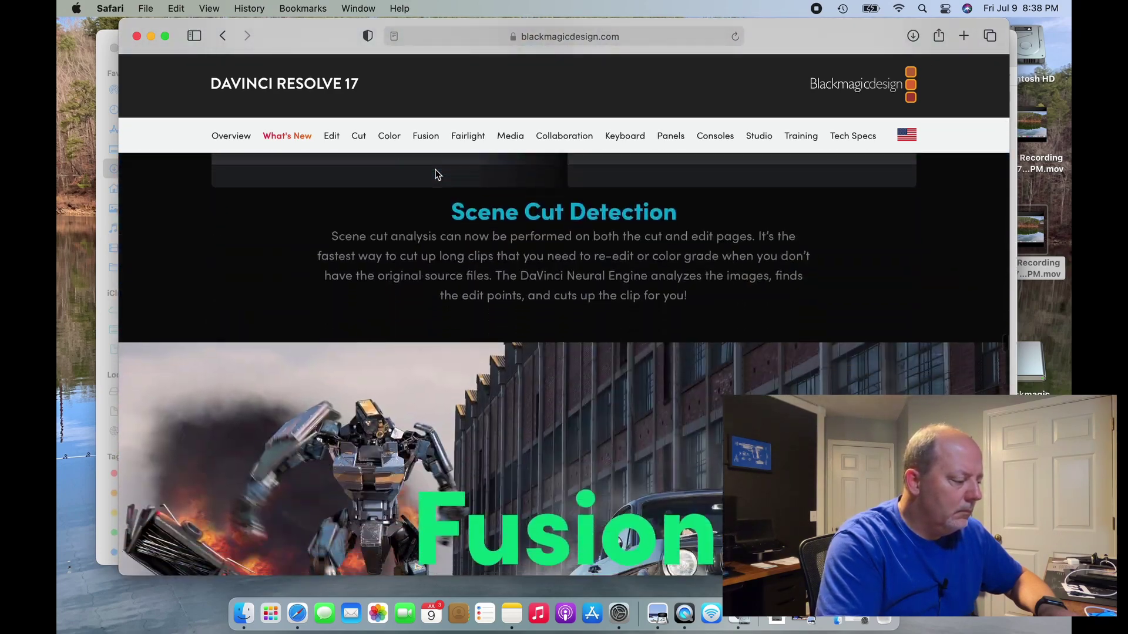
scroll(435, 174, down, 20)
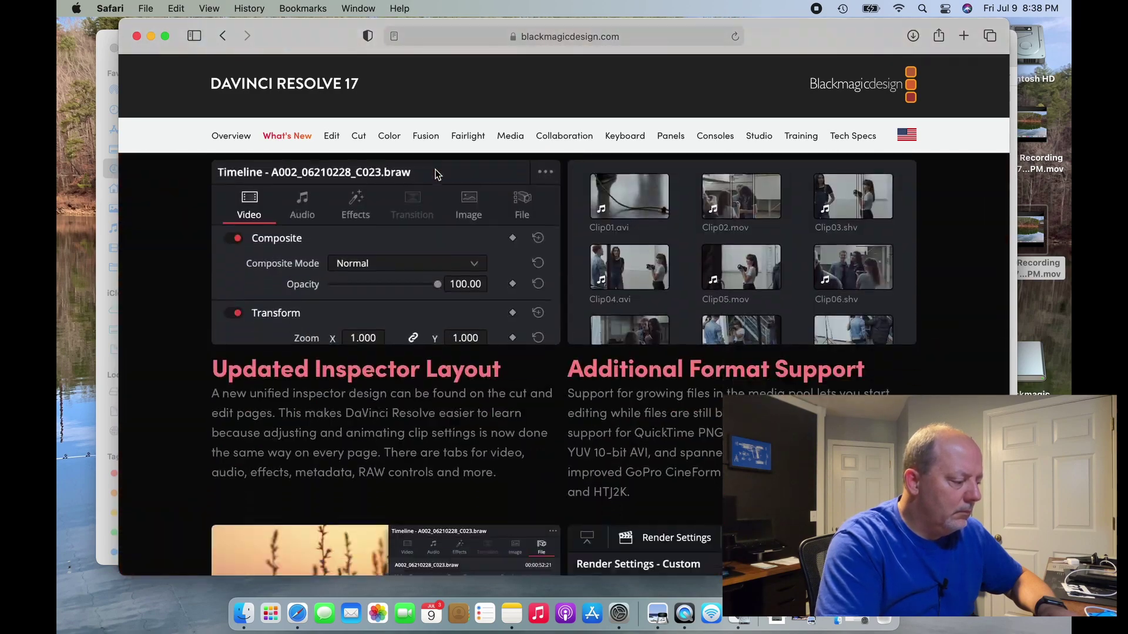
scroll(435, 174, down, 15)
scroll(435, 174, up, 14)
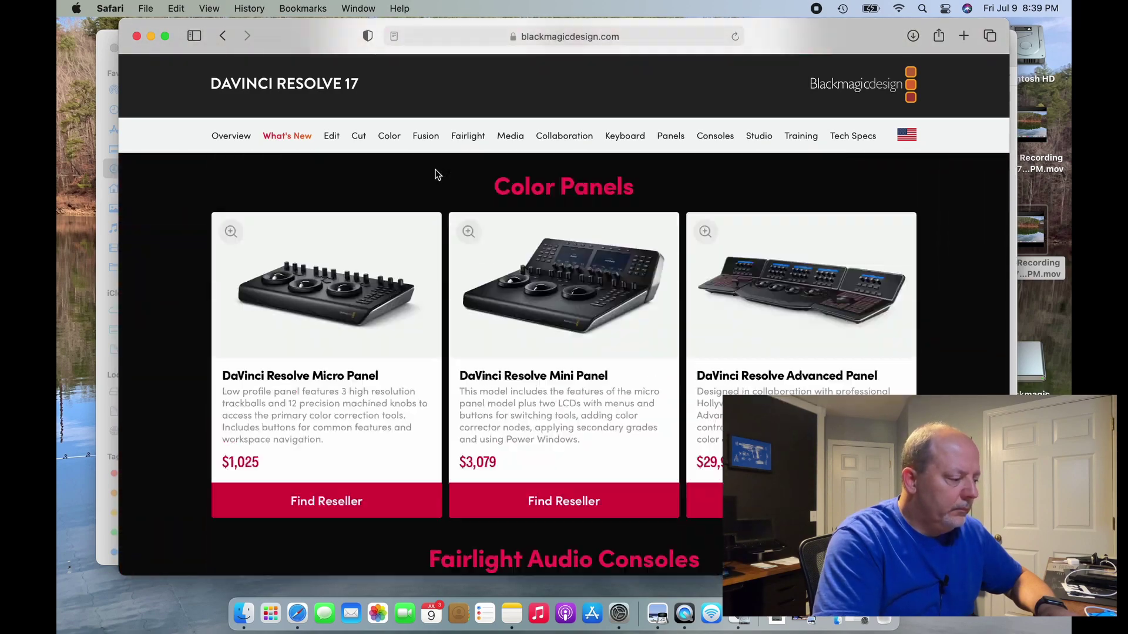
scroll(435, 174, up, 10)
scroll(436, 174, down, 5)
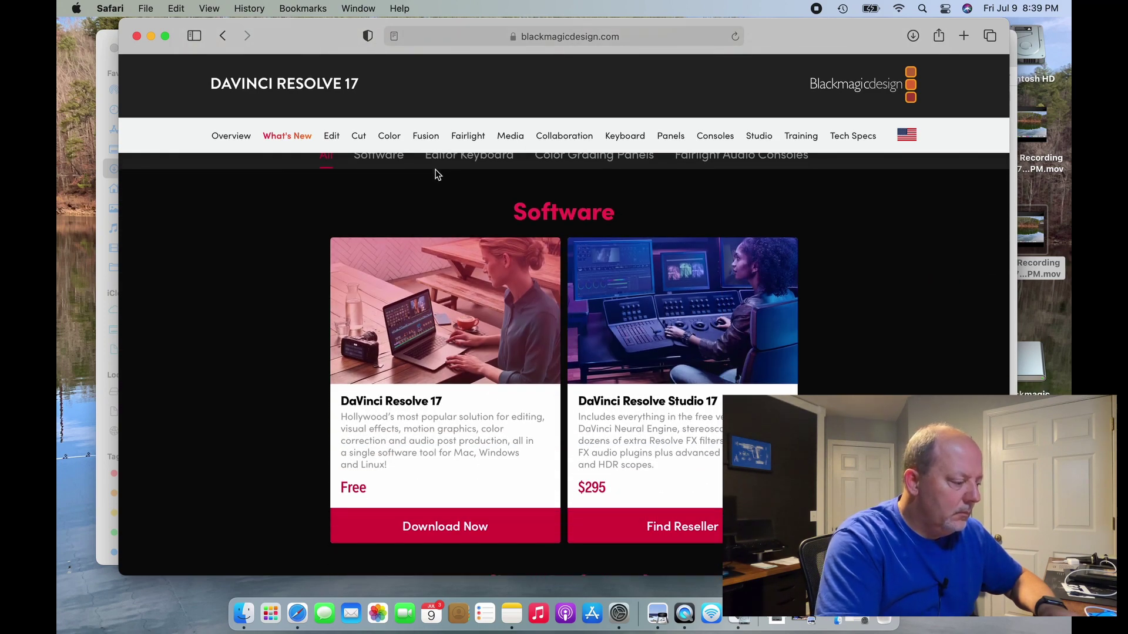
scroll(436, 174, up, 6)
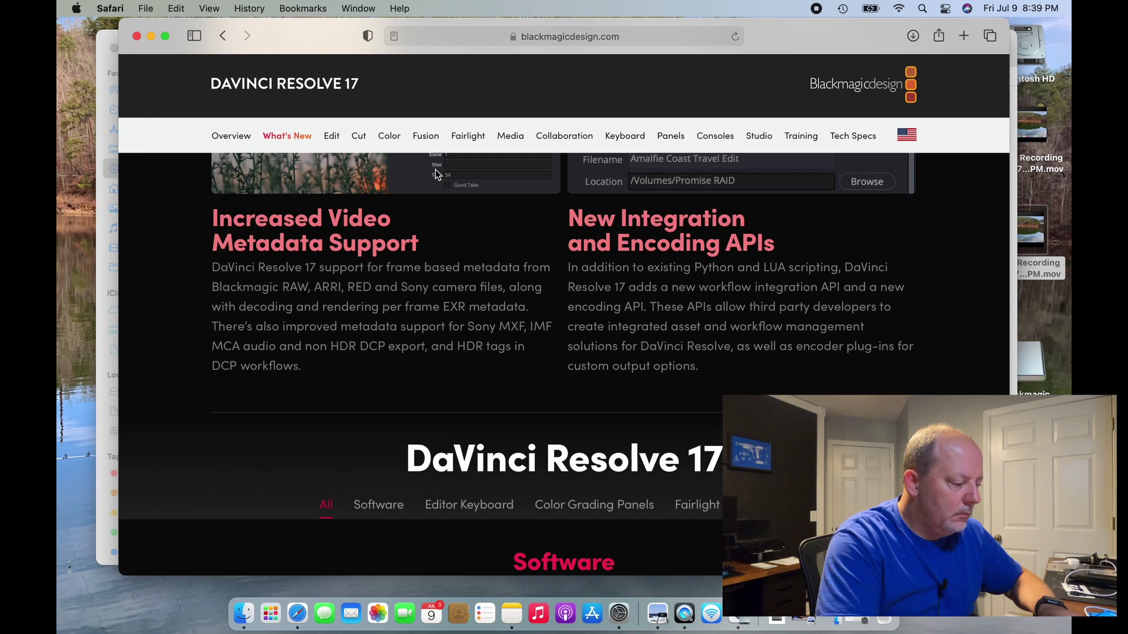
Step: Filter the product listings to Software and view the download options for the free DaVinci Resolve 17
click(365, 504)
scroll(366, 505, down, 7)
scroll(368, 507, down, 1)
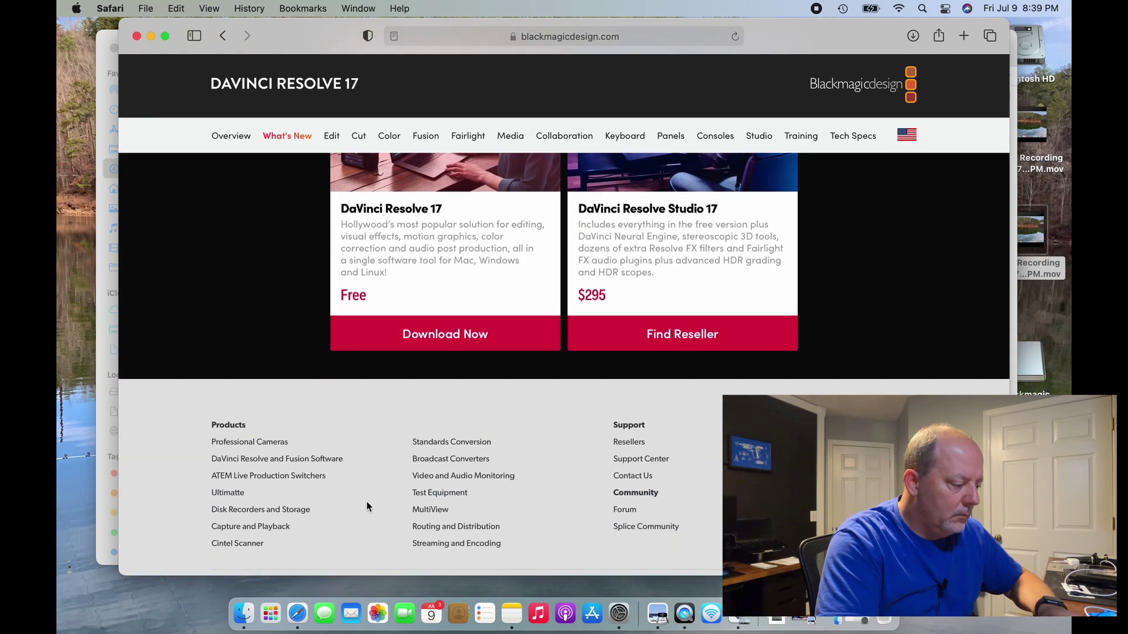
click(445, 338)
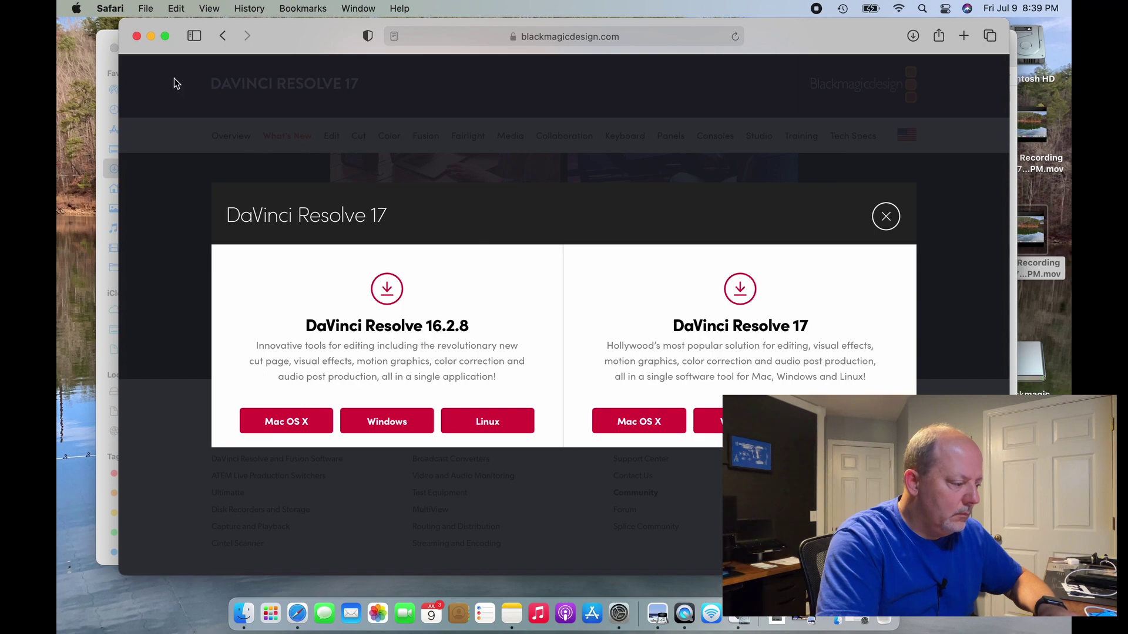
Step: Minimize the browser, return to the DaVinci Resolve installer and install Rosetta, authorizing it with the account password
click(152, 37)
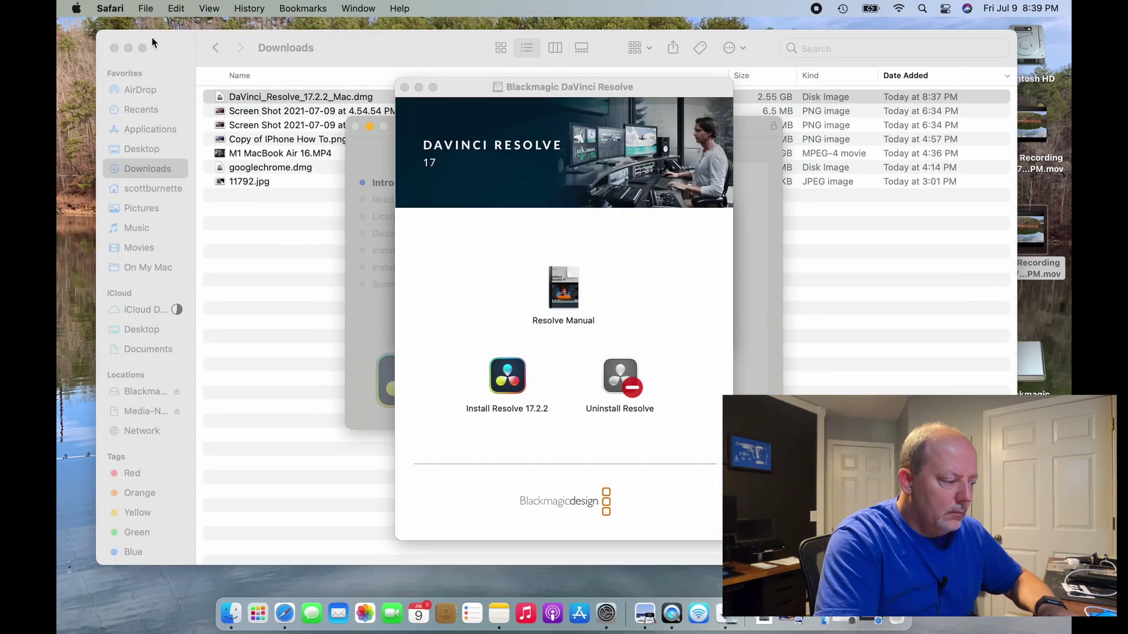
click(372, 322)
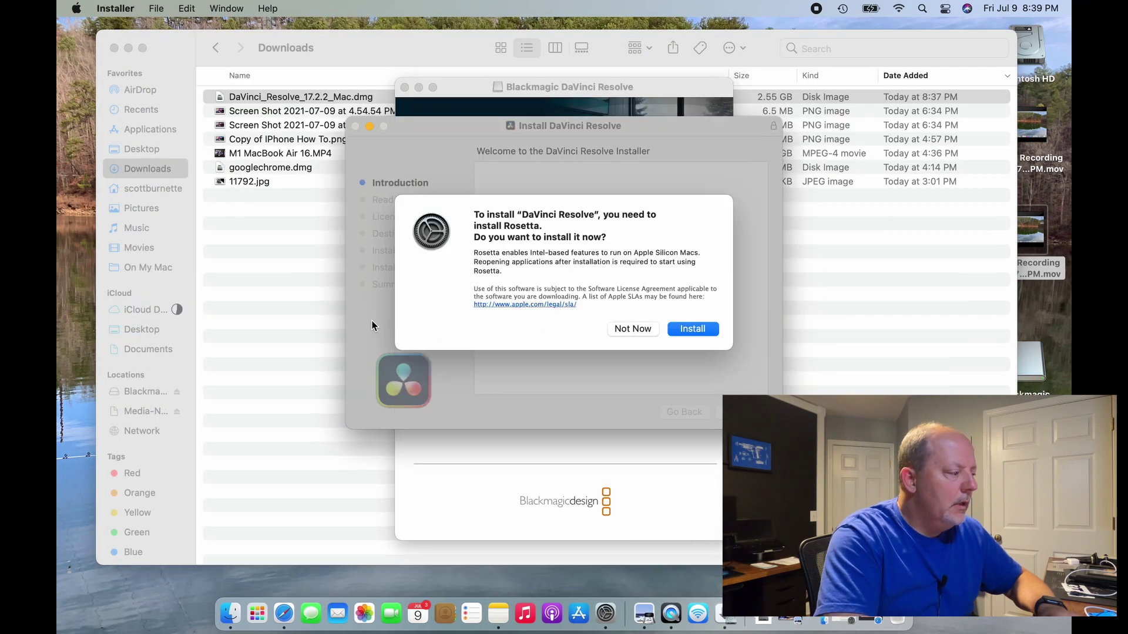
click(703, 328)
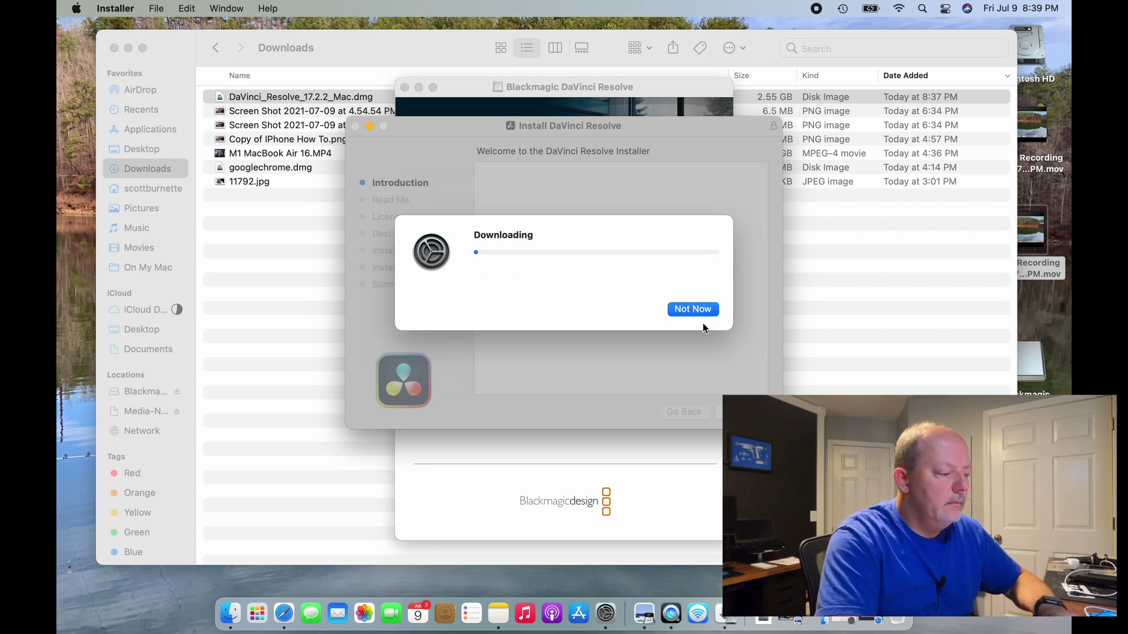
text(•••)
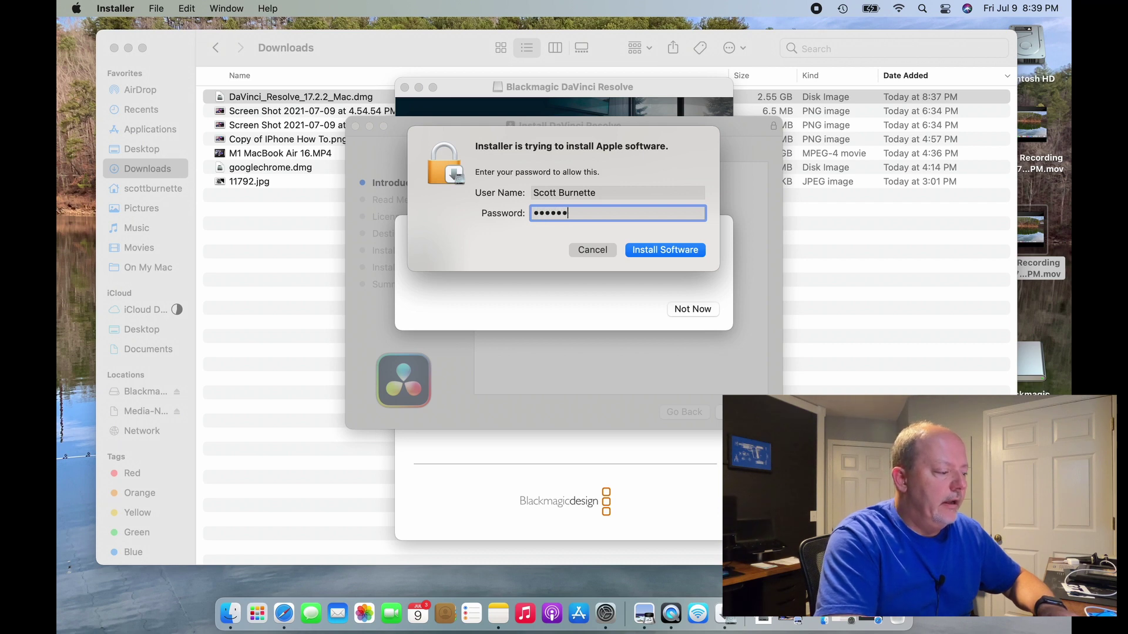
text(•••••)
key(Return)
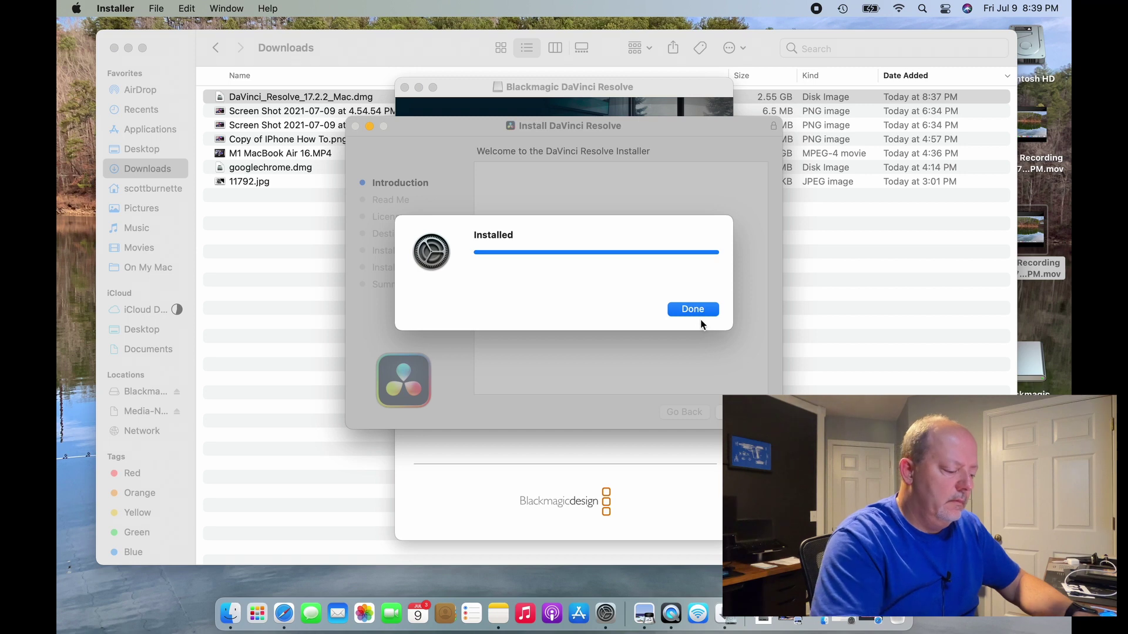
click(694, 315)
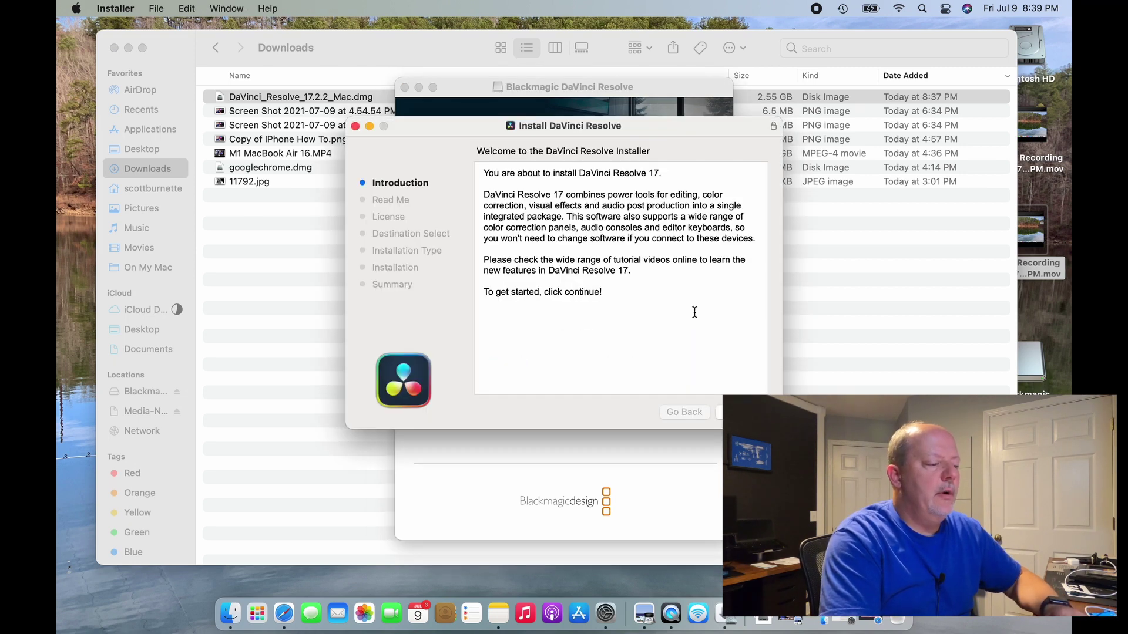
Step: Advance the DaVinci Resolve installer past the introduction and read-me, and agree to the software license agreement
key(Return)
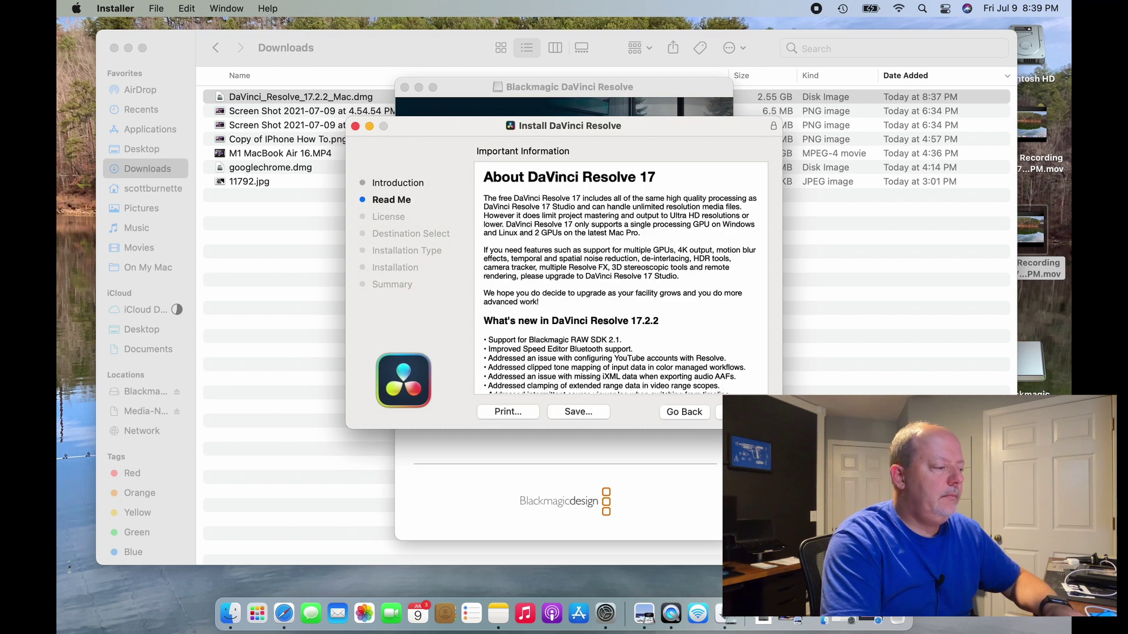
key(Return)
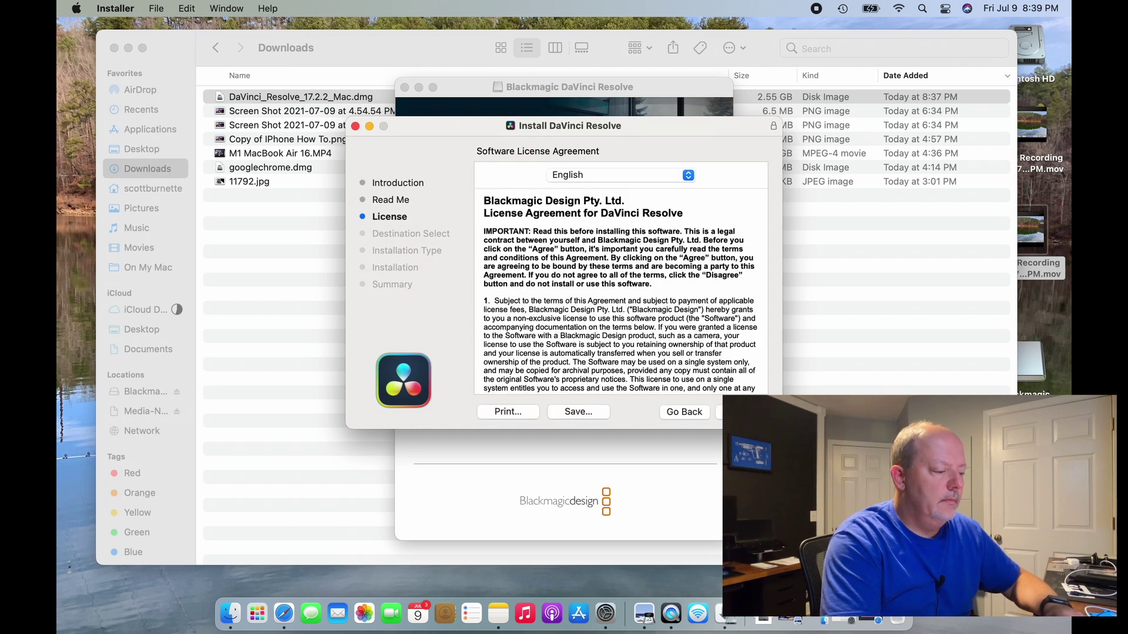
key(Return)
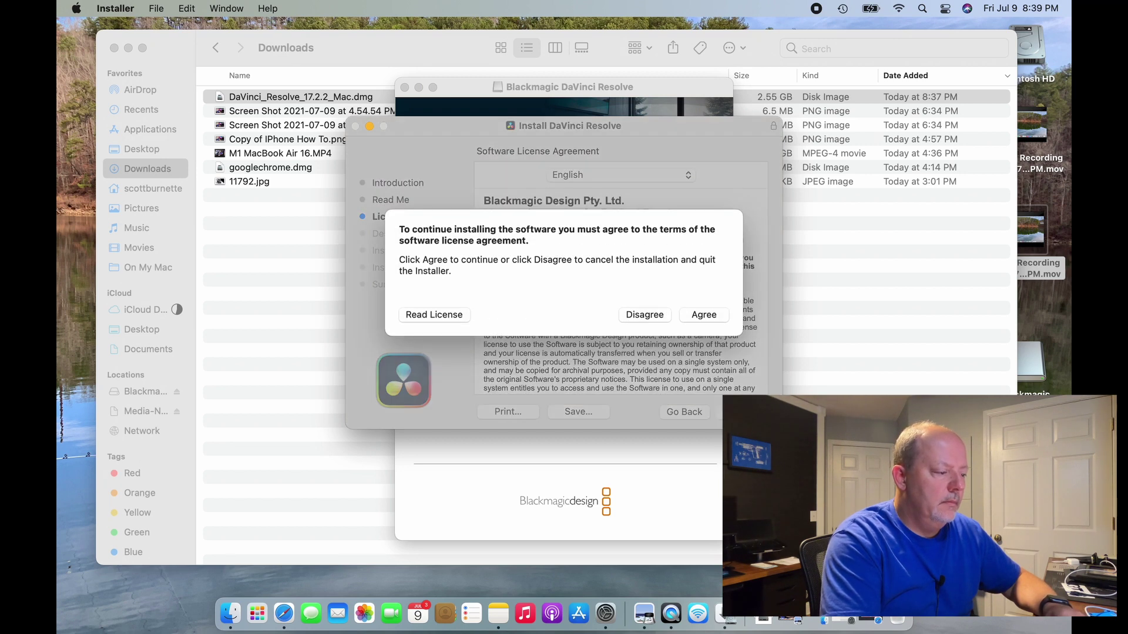
click(699, 316)
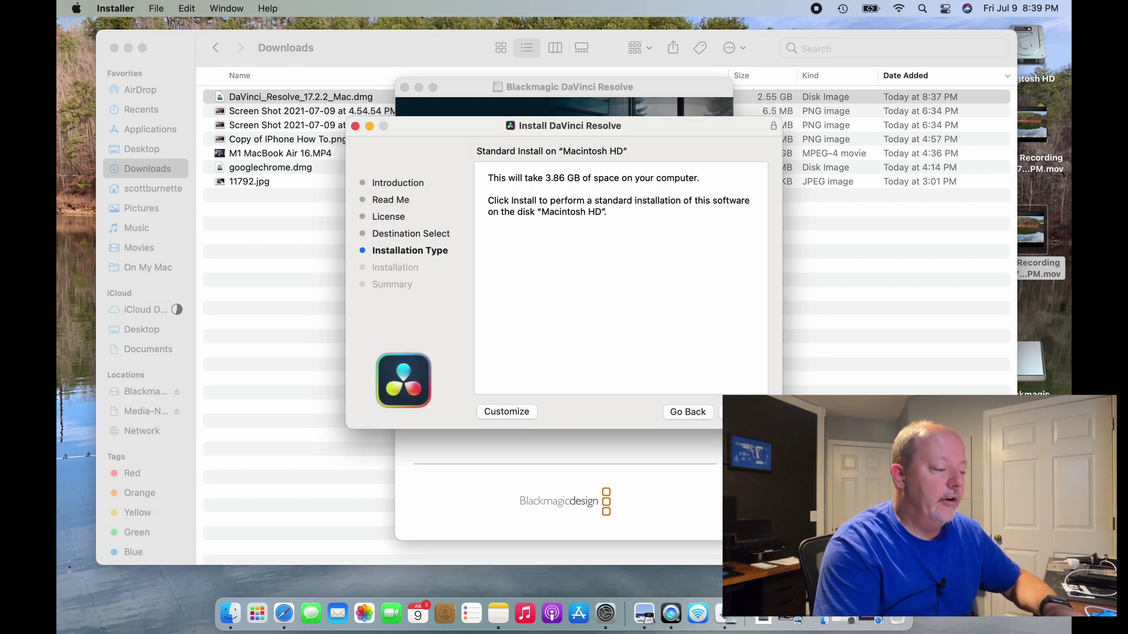
Step: Run the standard installation on Macintosh HD, authorizing it with the account password, and keep the installer package
key(Return)
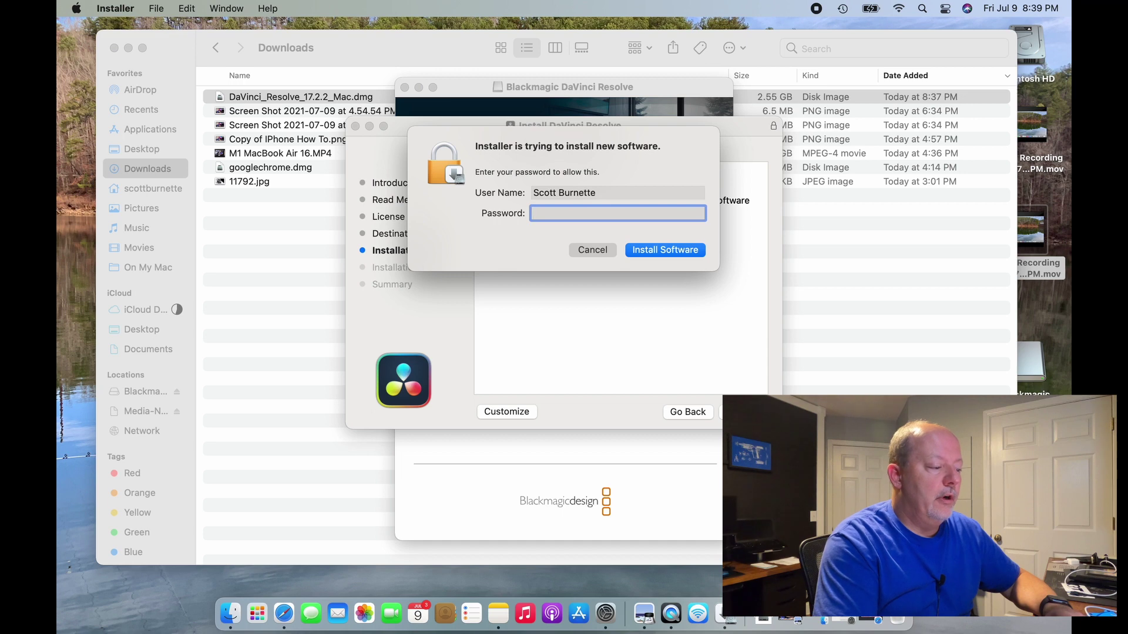
text(••••)
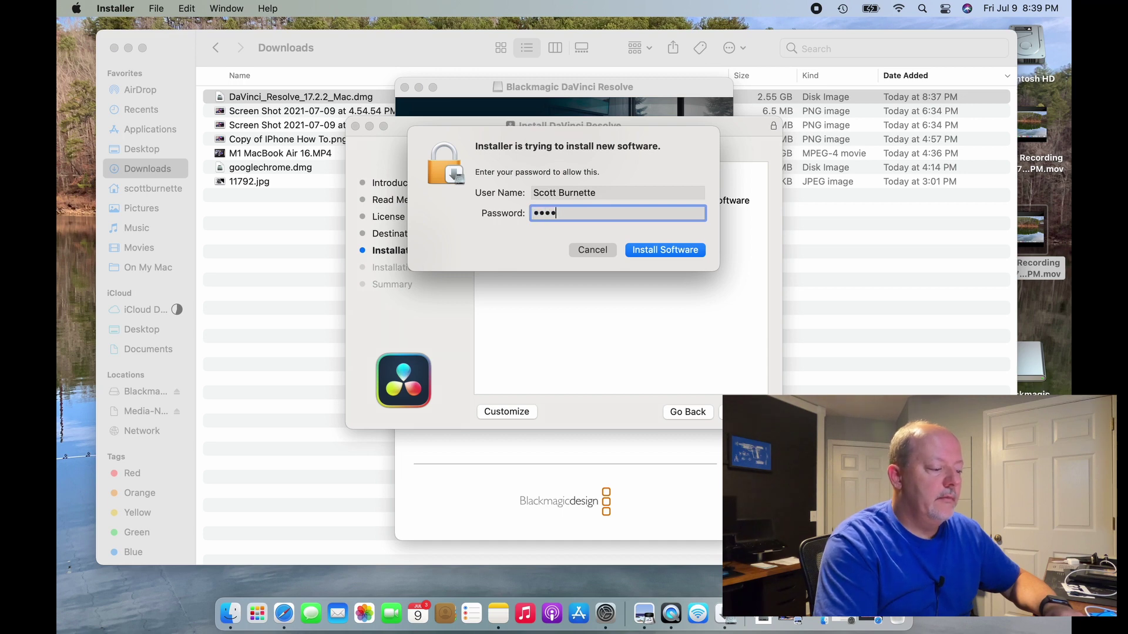
text(••)
key(Return)
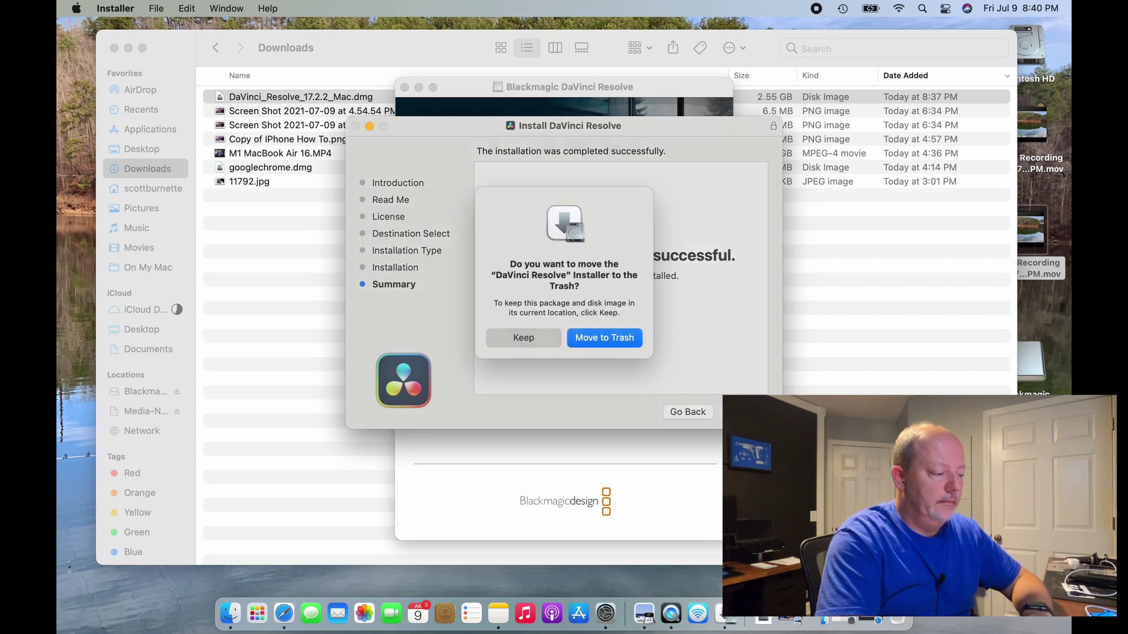
click(552, 341)
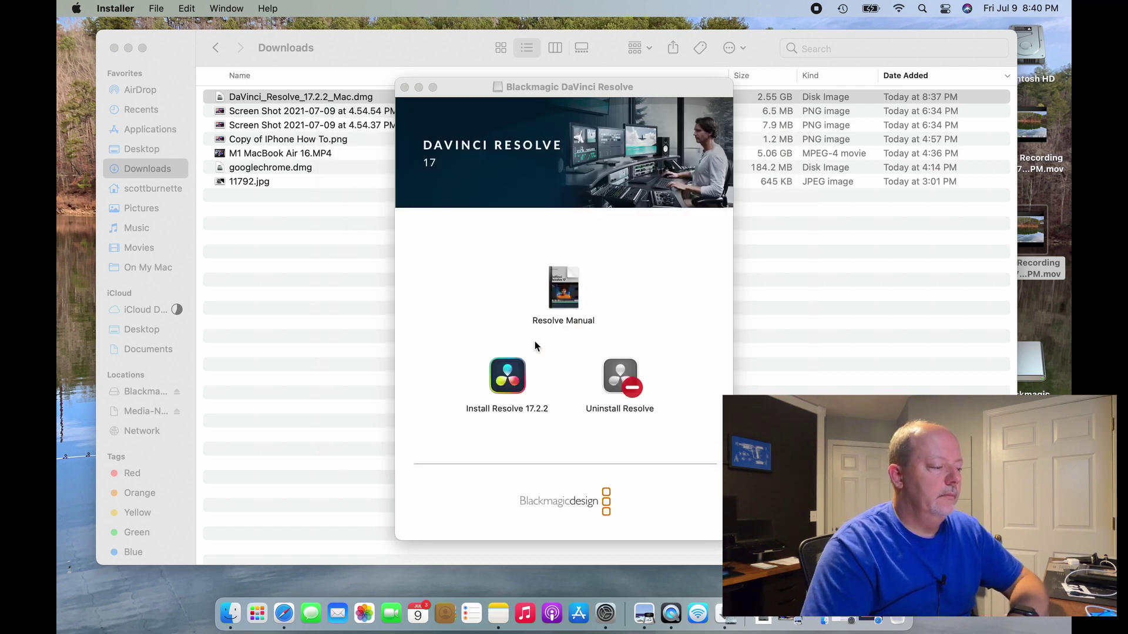
Step: Close the Blackmagic DaVinci Resolve disk image window and launch DaVinci Resolve from its folder in Applications
click(404, 87)
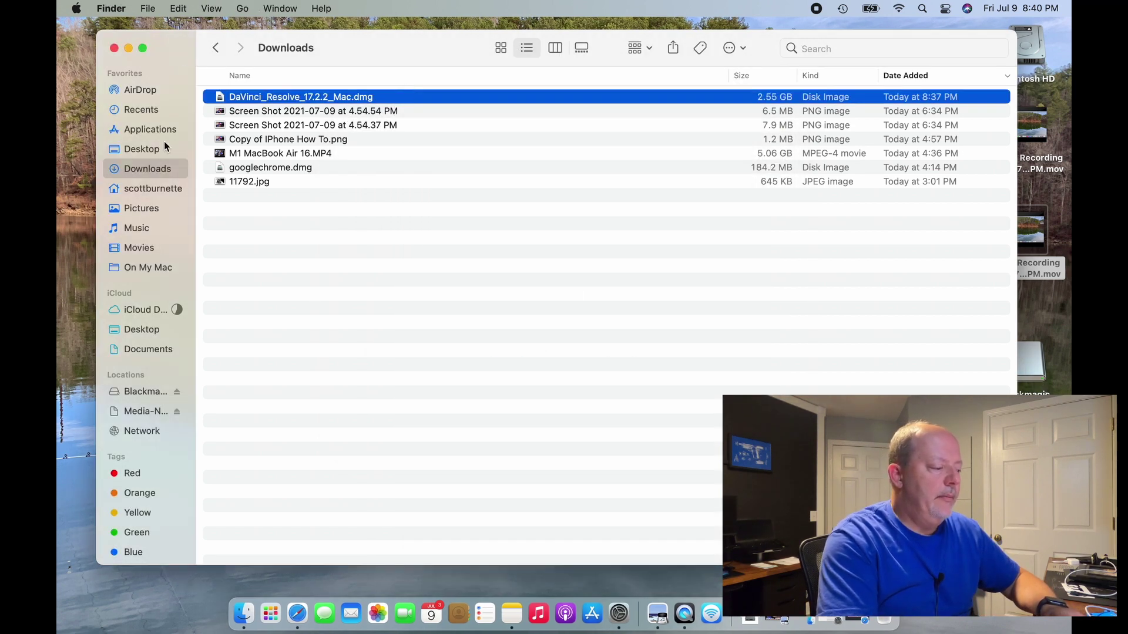
click(150, 131)
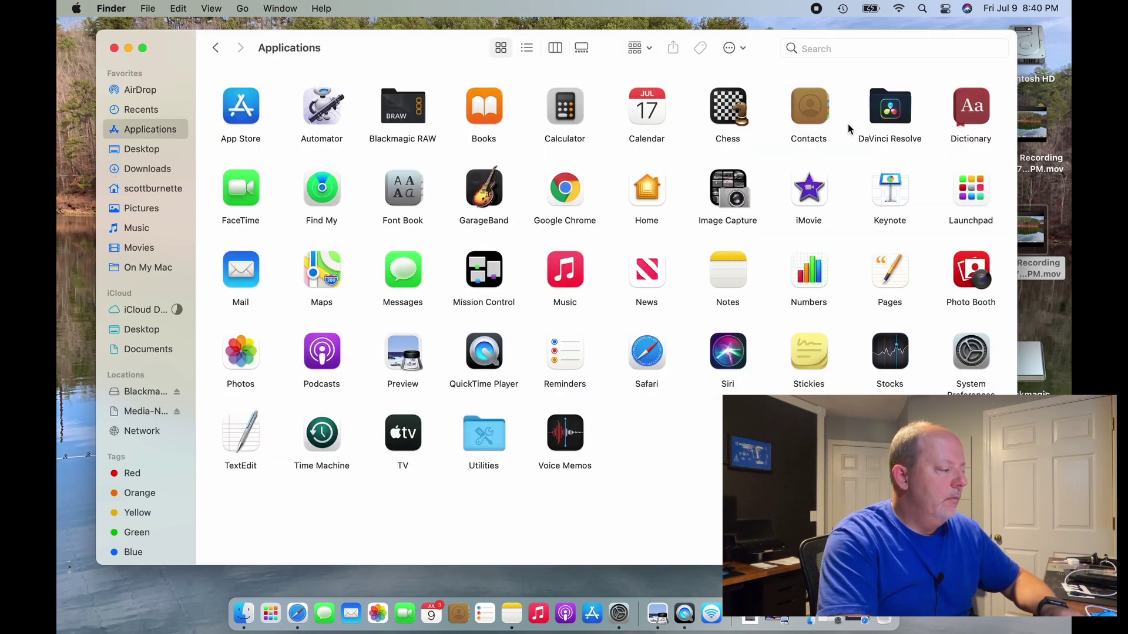
double_click(892, 117)
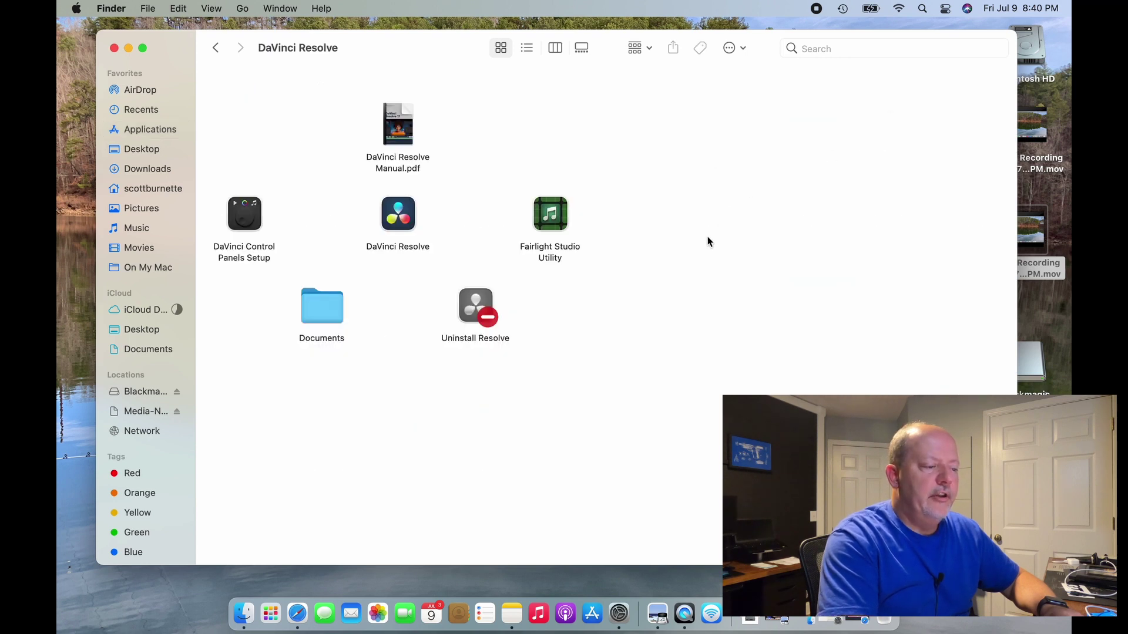
double_click(400, 227)
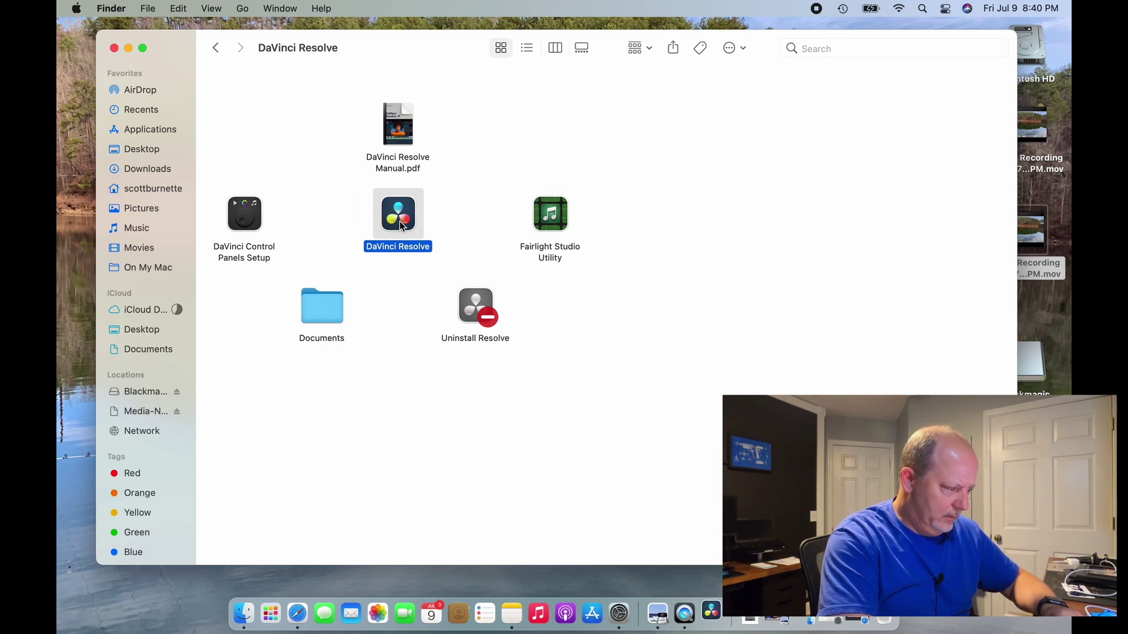
Step: Minimize the Finder window, continue past the What's New screen and open Untitled Project
click(128, 48)
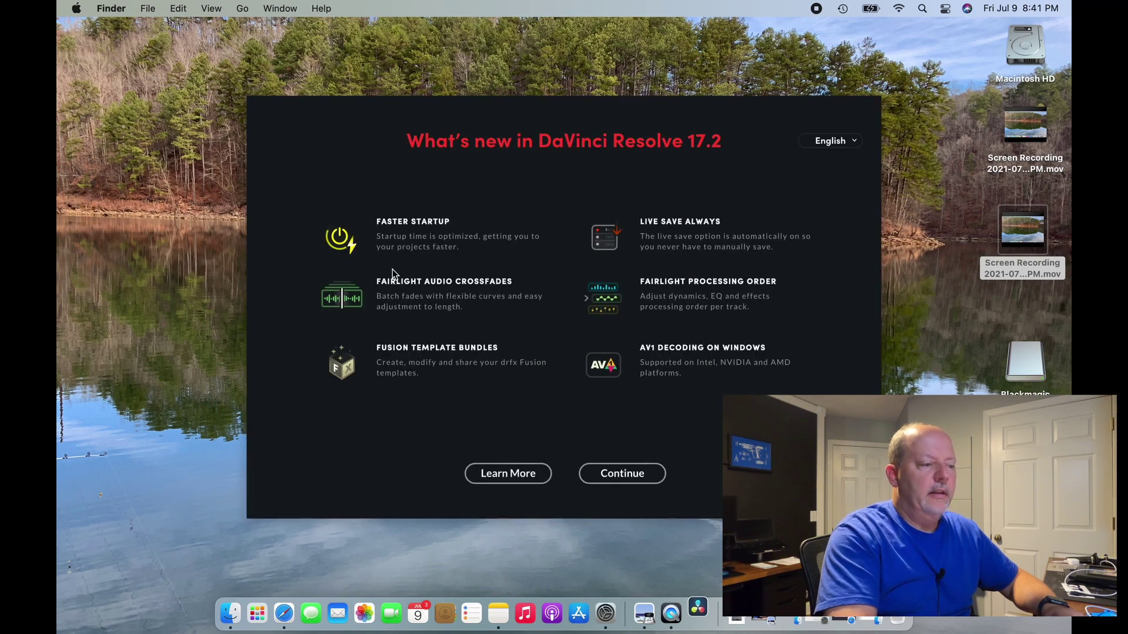
click(603, 477)
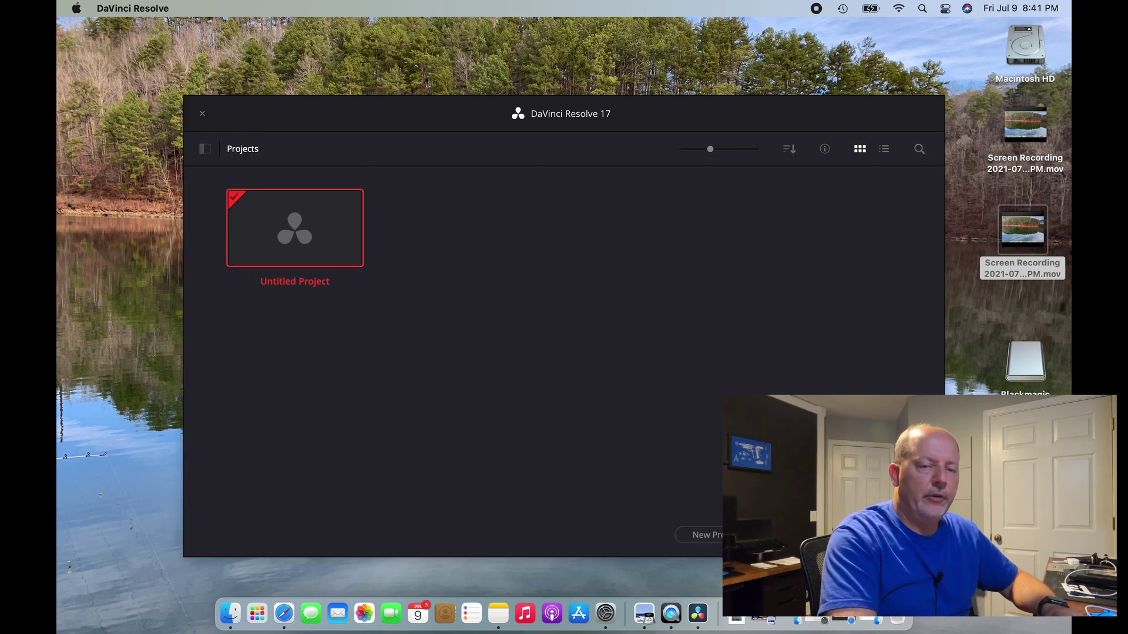
click(885, 535)
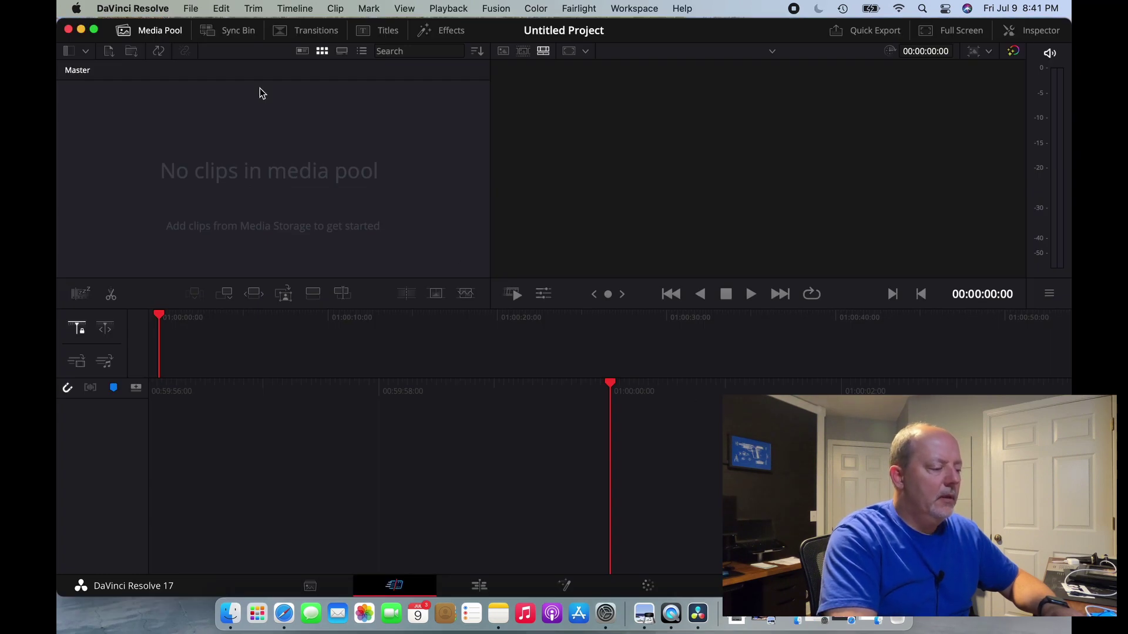
Step: Review the Memory and GPU, Media Storage, and Video and Audio I/O system preferences, and leave them without saving changes
click(157, 12)
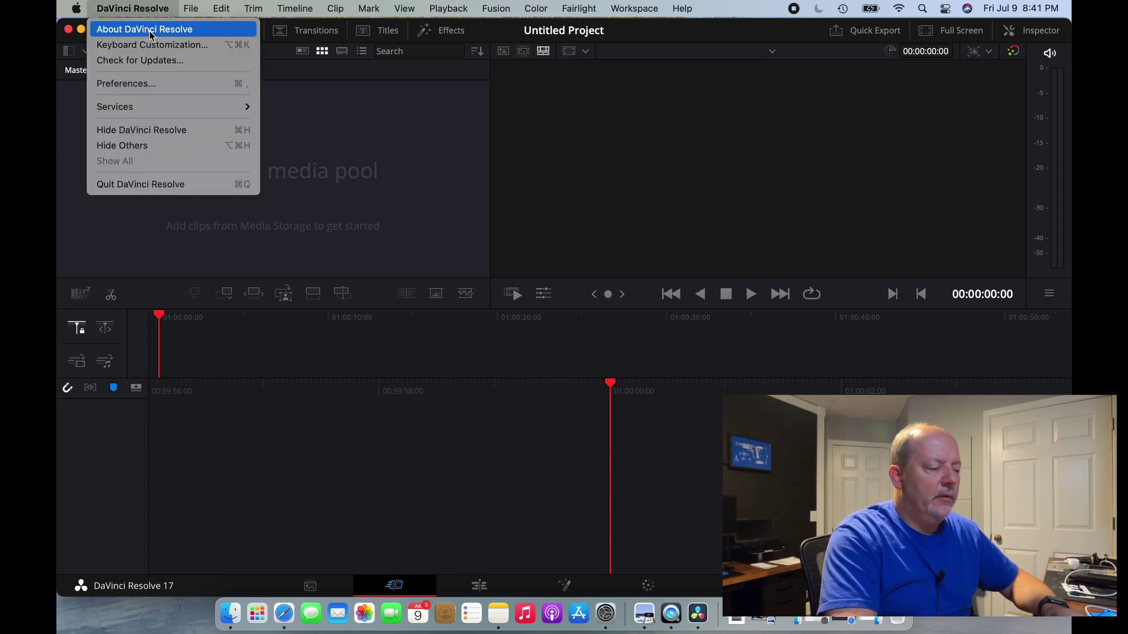
click(152, 84)
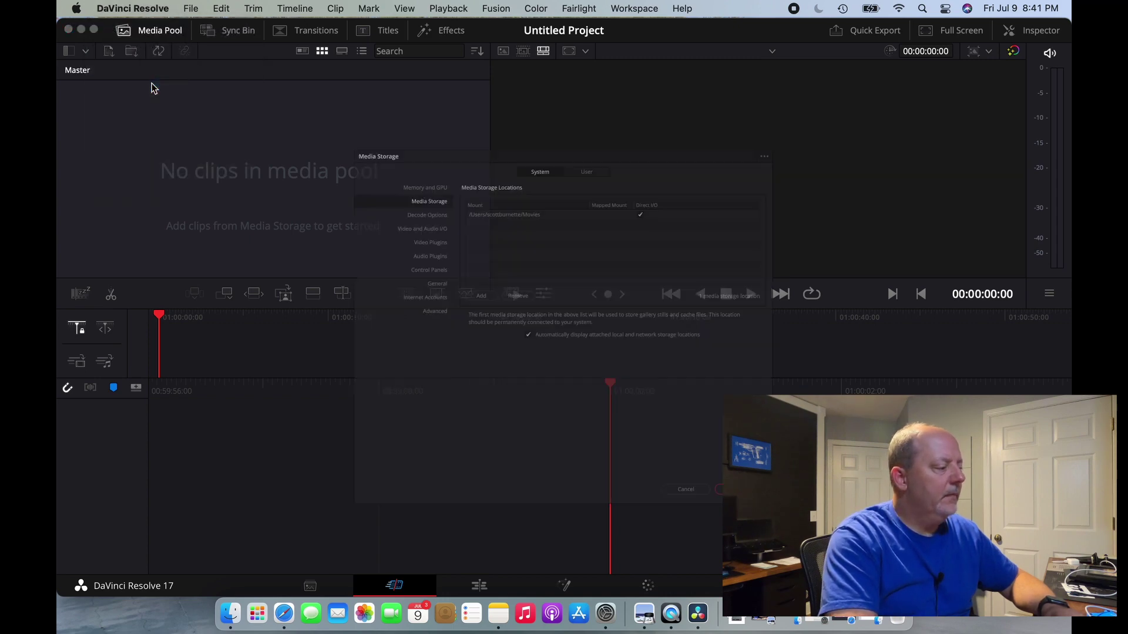
click(336, 107)
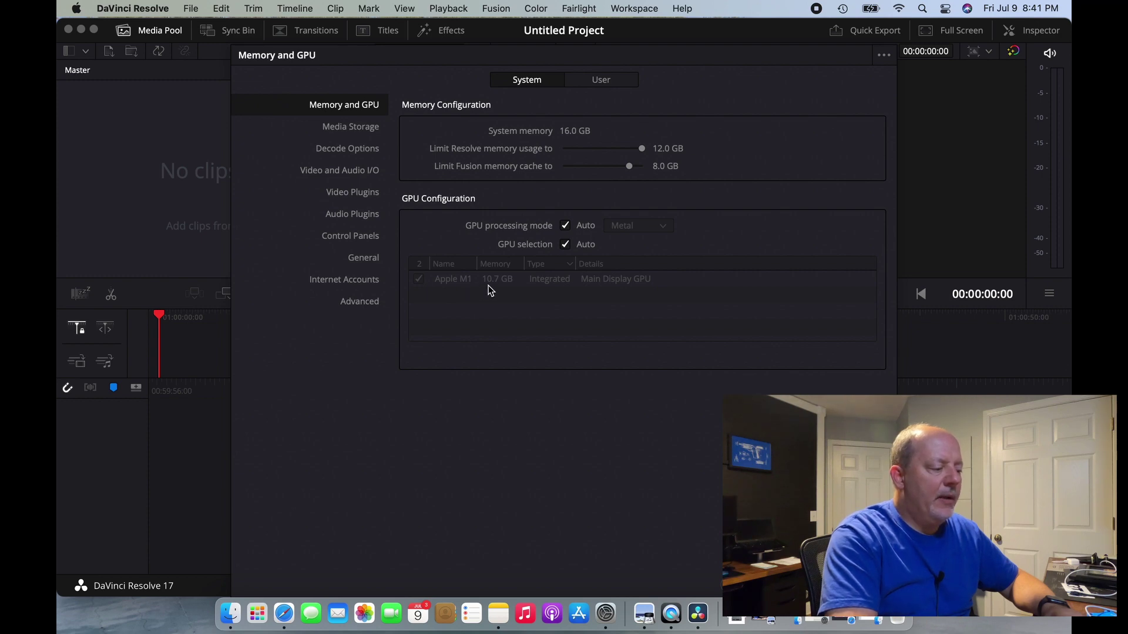
click(363, 134)
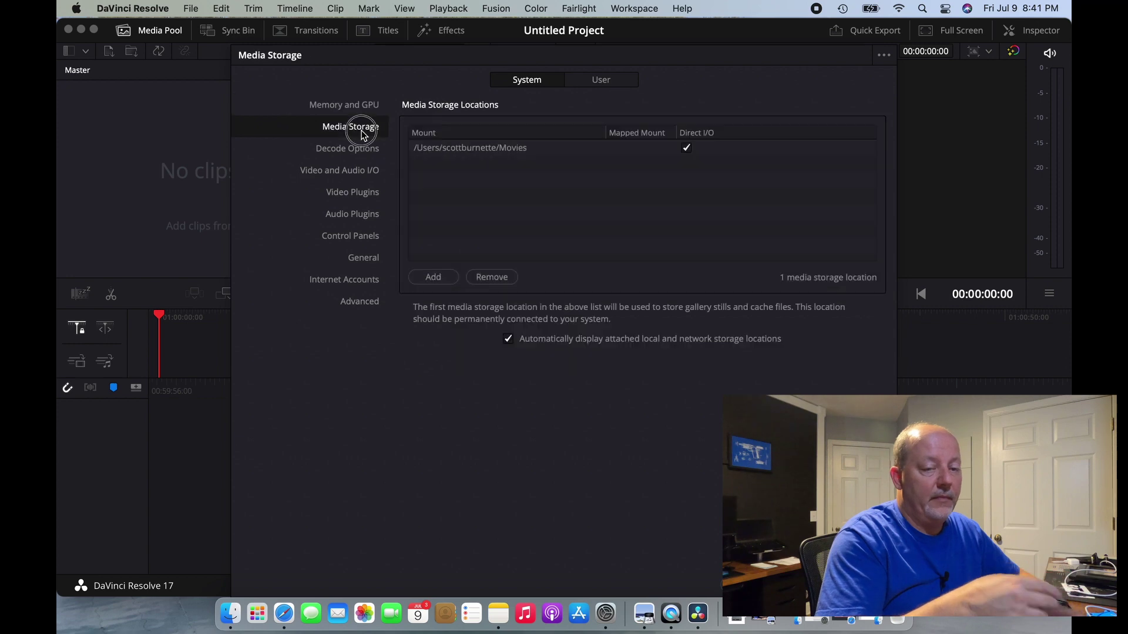
click(370, 171)
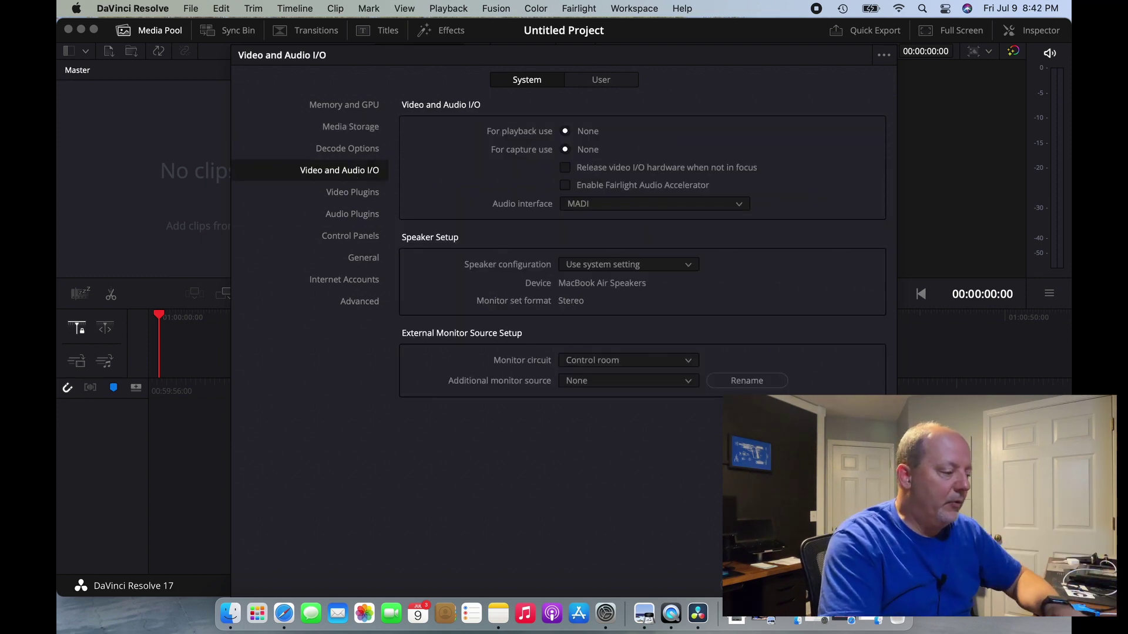
click(759, 580)
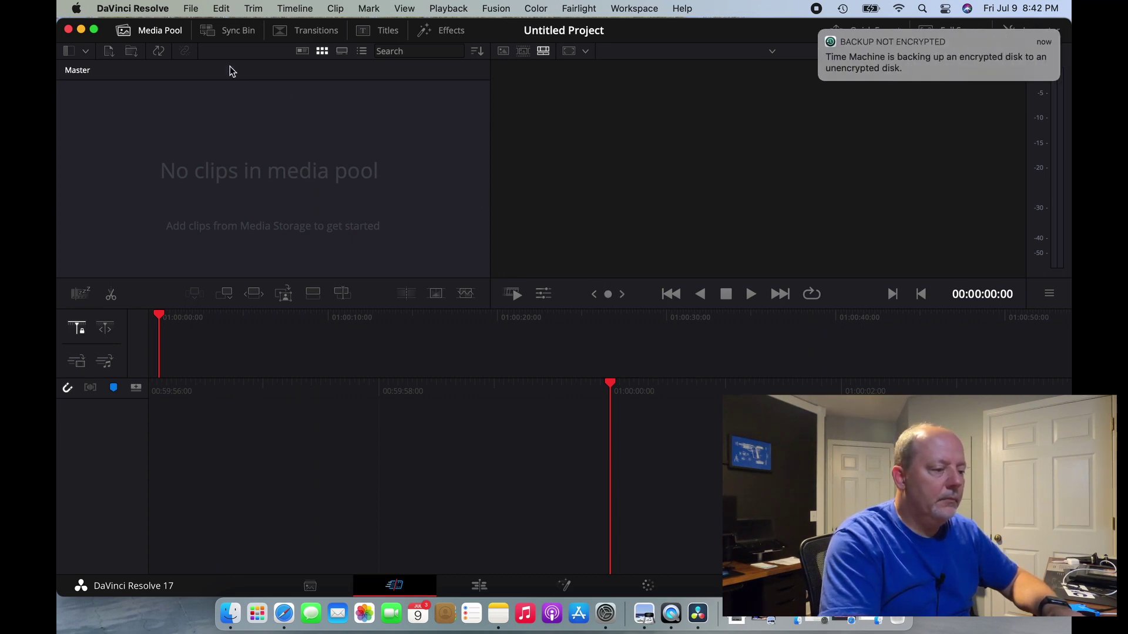
Step: Start a media import into the project and allow DaVinci Resolve to access files in the Desktop folder
click(191, 8)
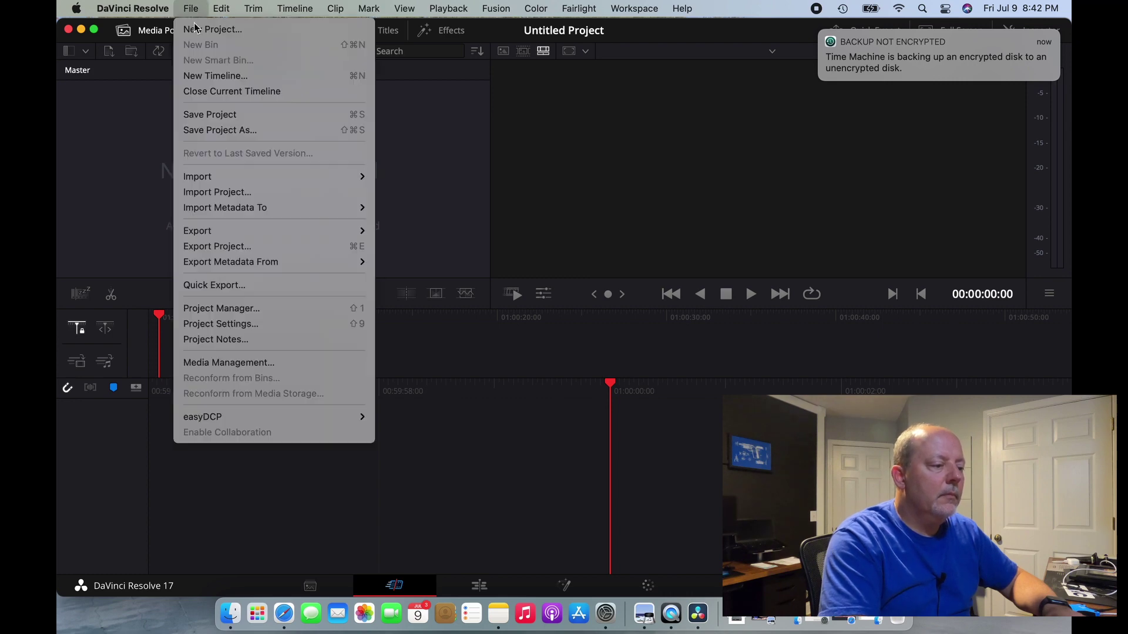
mouse_move(240, 179)
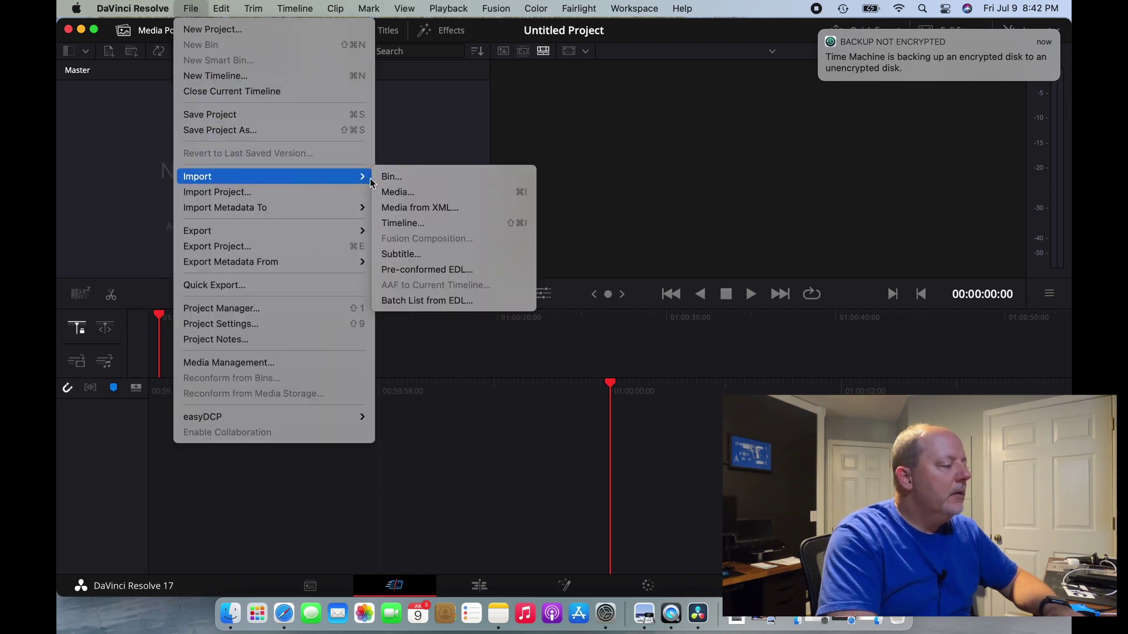
click(396, 194)
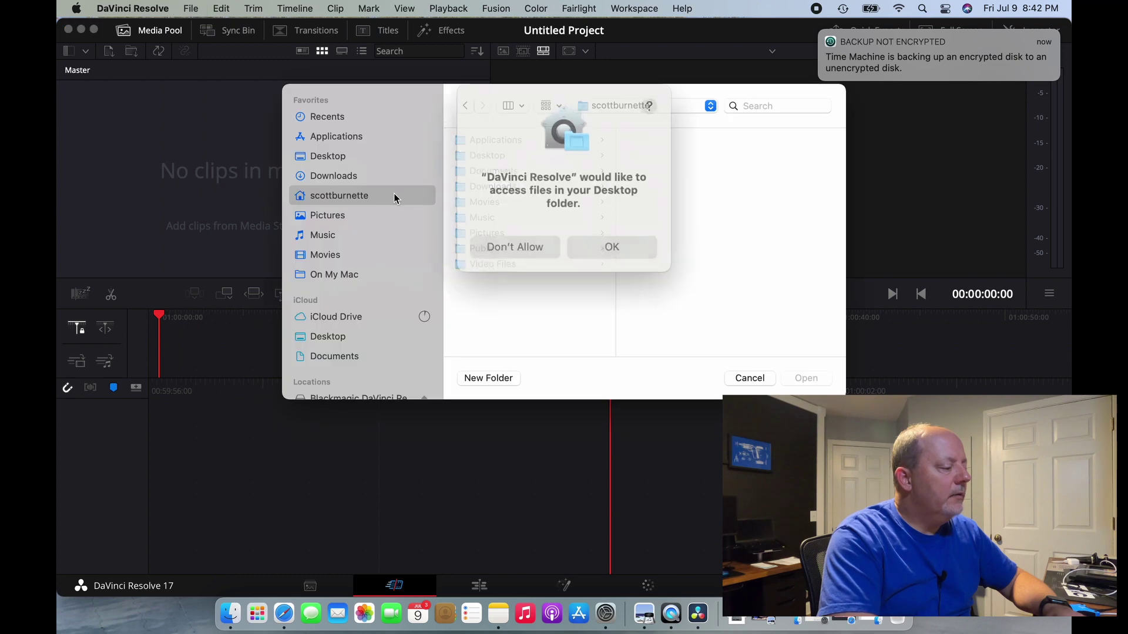
click(580, 233)
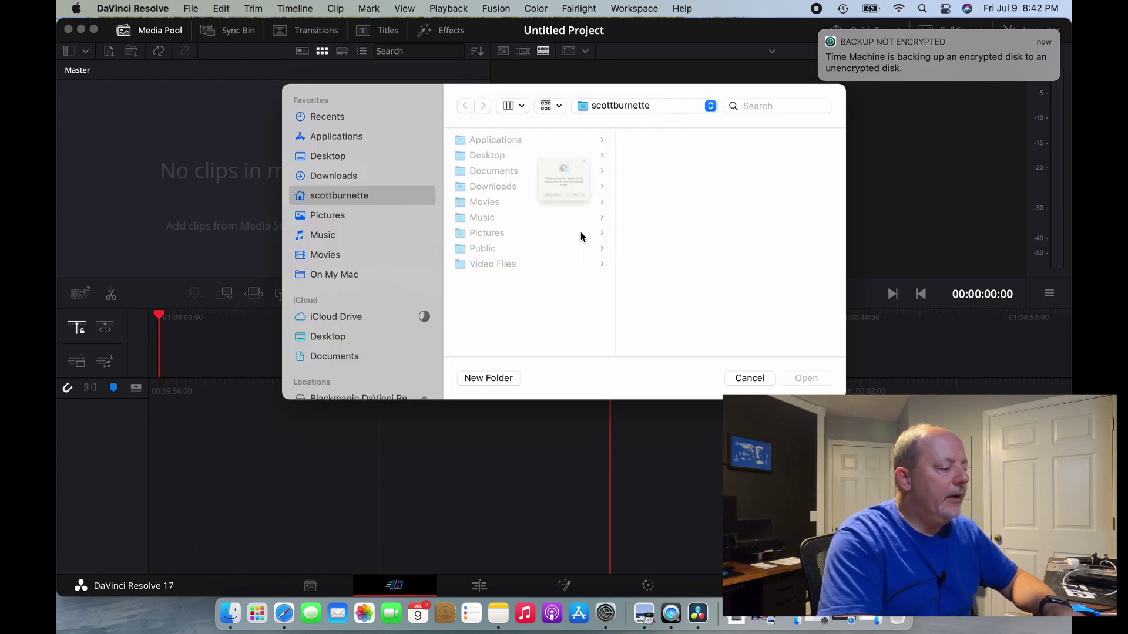
click(598, 235)
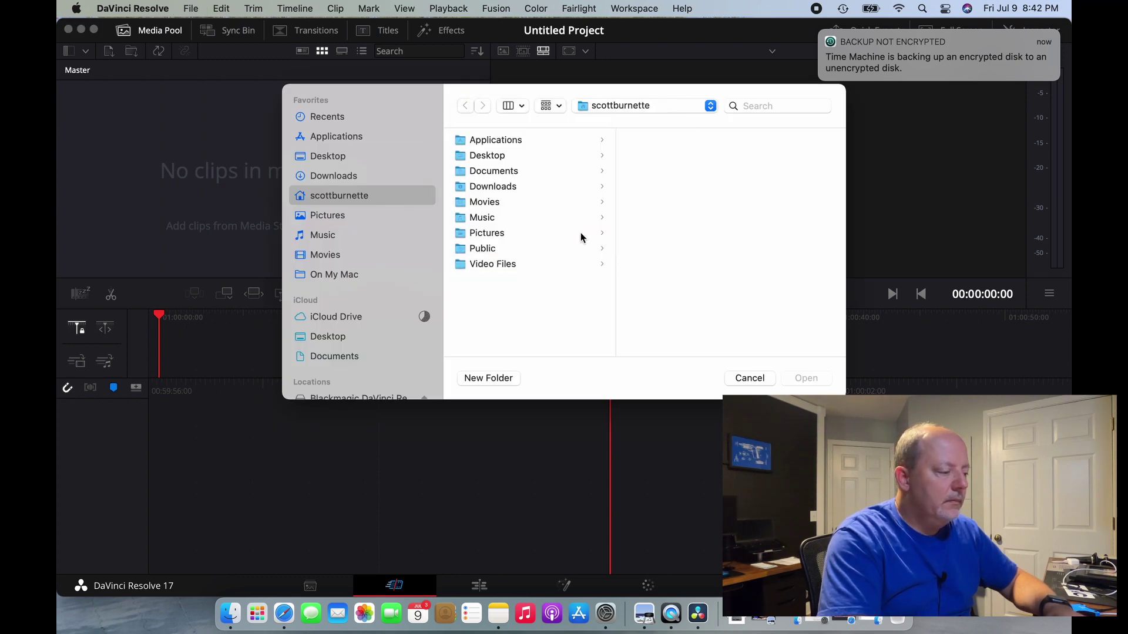
Step: Browse to the Video Projects folder on Media-NAS and allow access to files on the network volume
scroll(352, 332, down, 5)
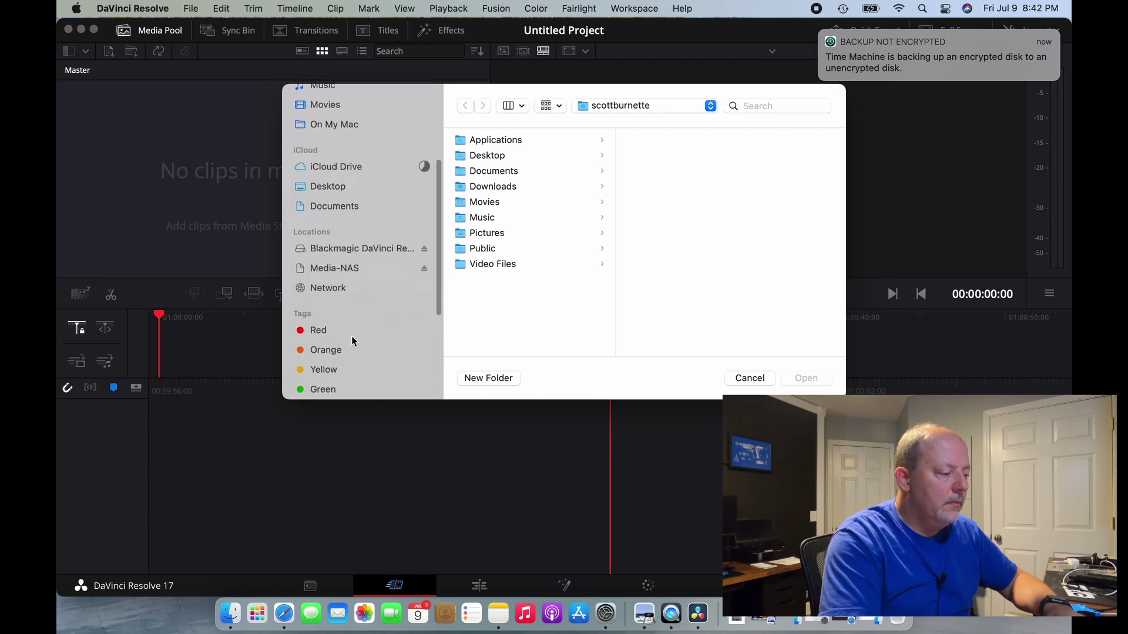
click(347, 269)
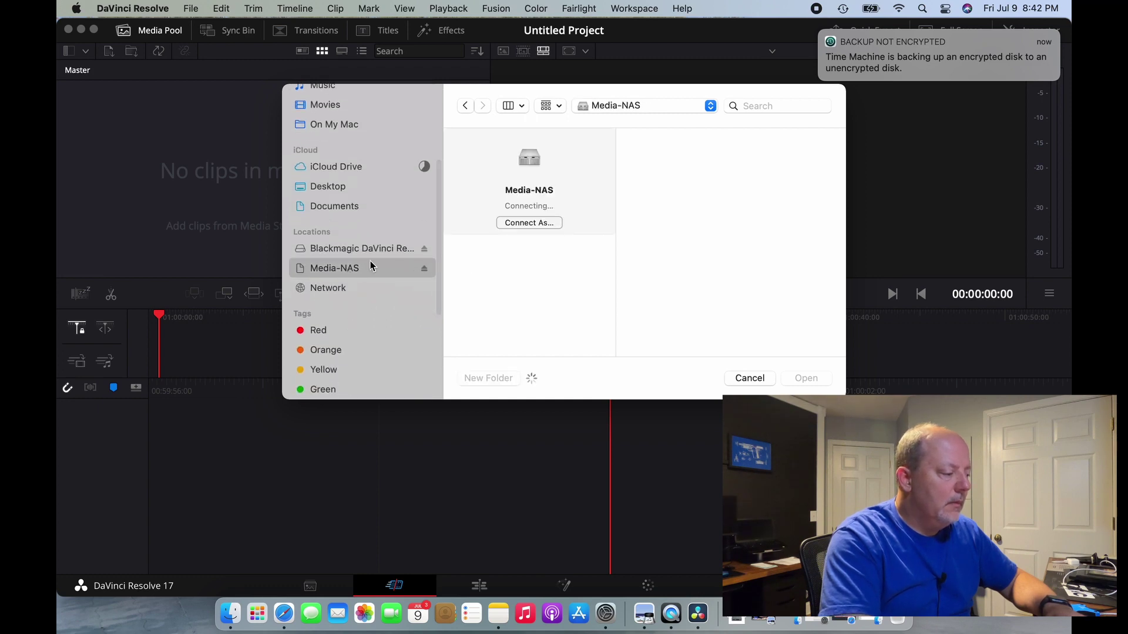
click(509, 340)
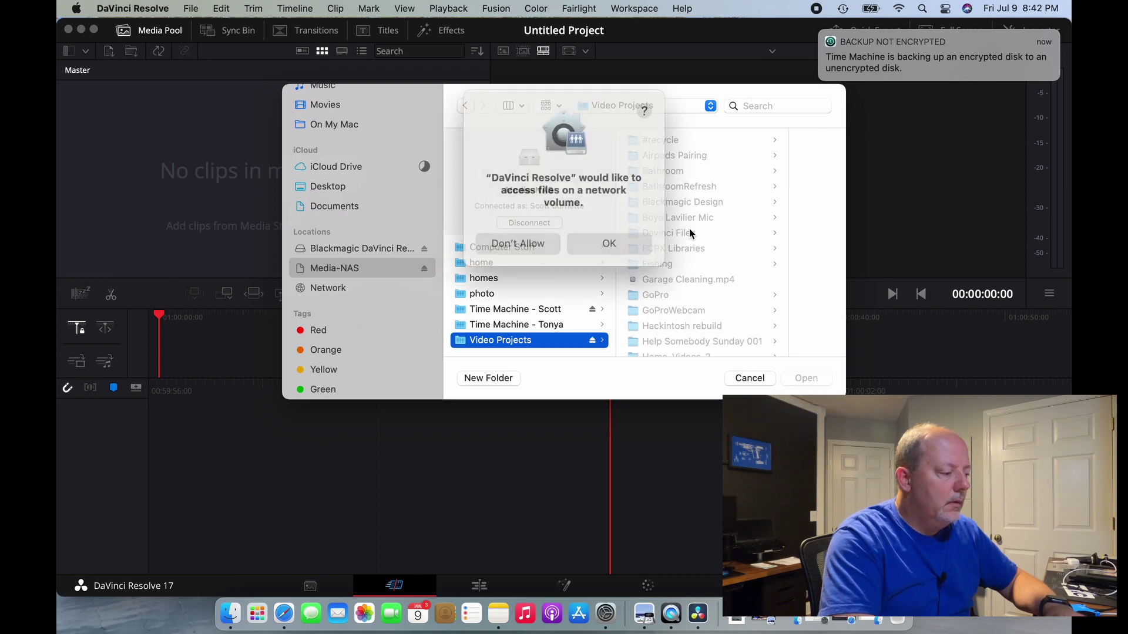
click(622, 236)
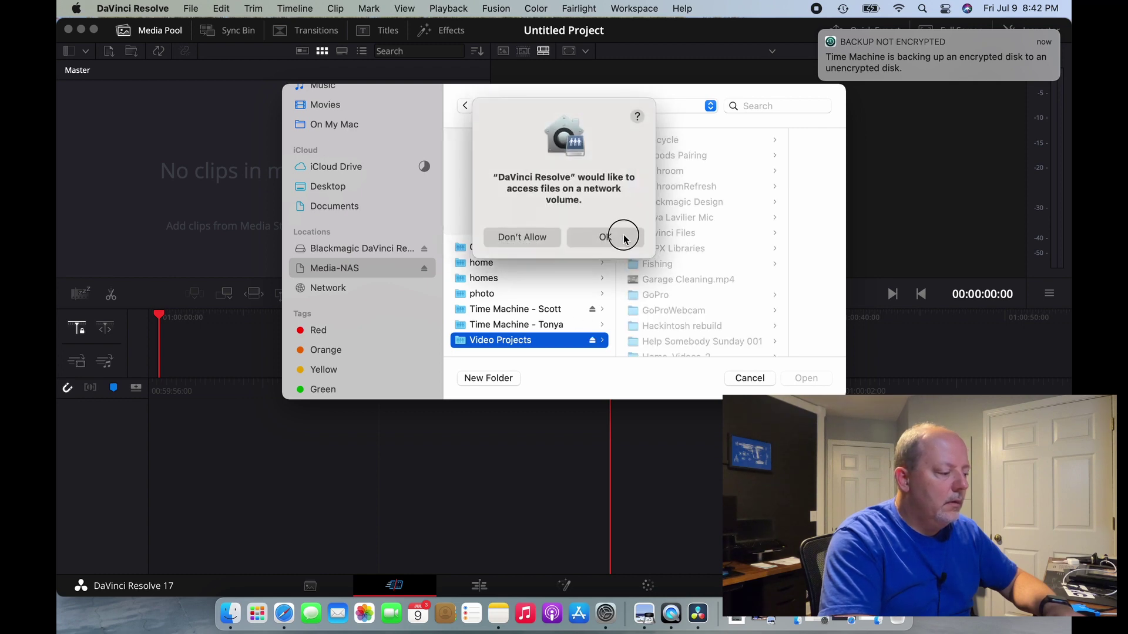
Step: Import GOPR0794.MP4 from Fishing > Carters 12-19 and change the project frame rate to match the clip
click(657, 268)
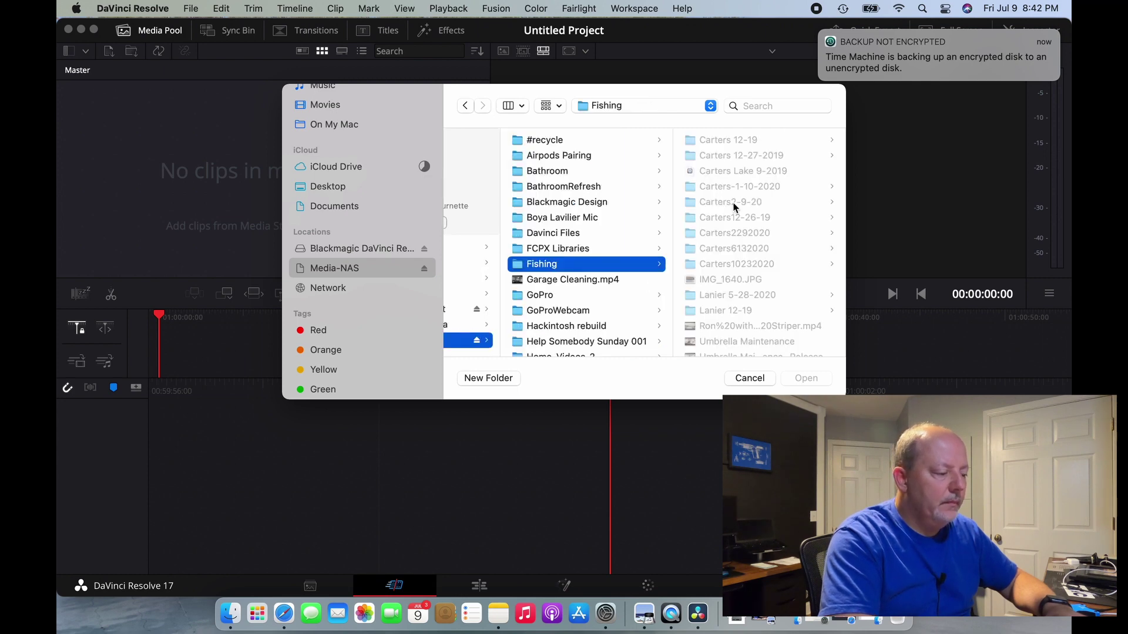
click(725, 141)
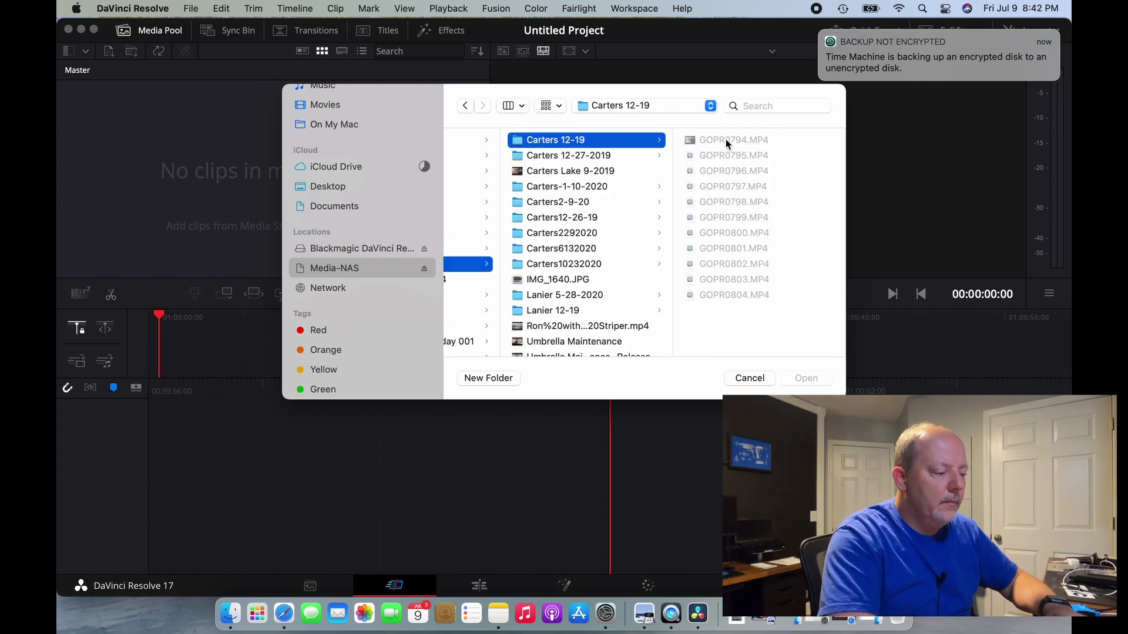
click(728, 139)
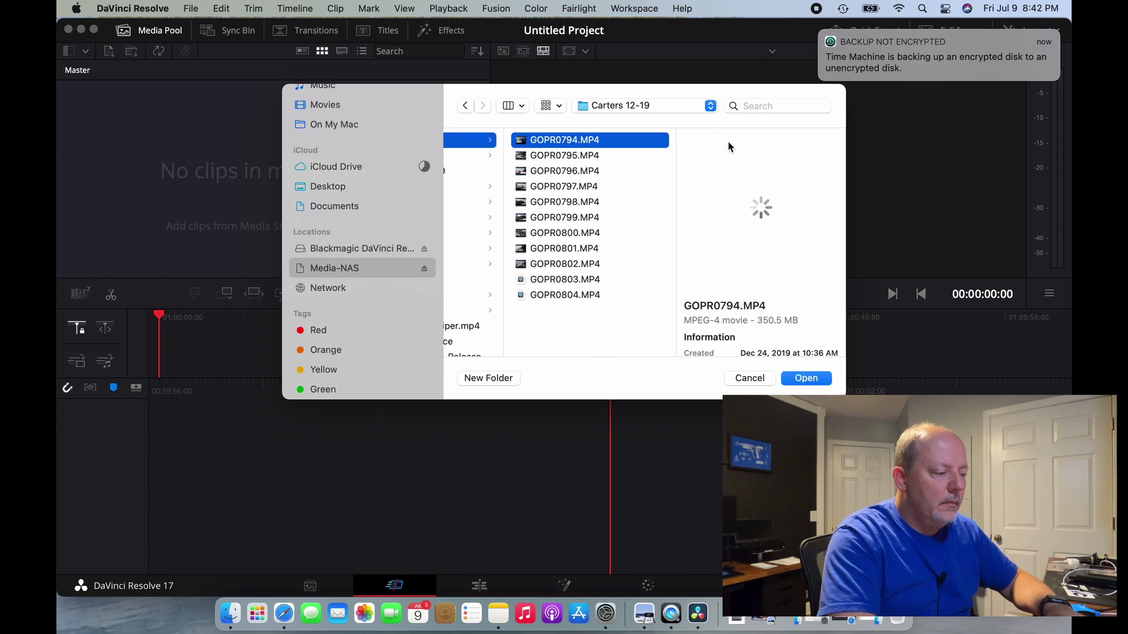
click(806, 379)
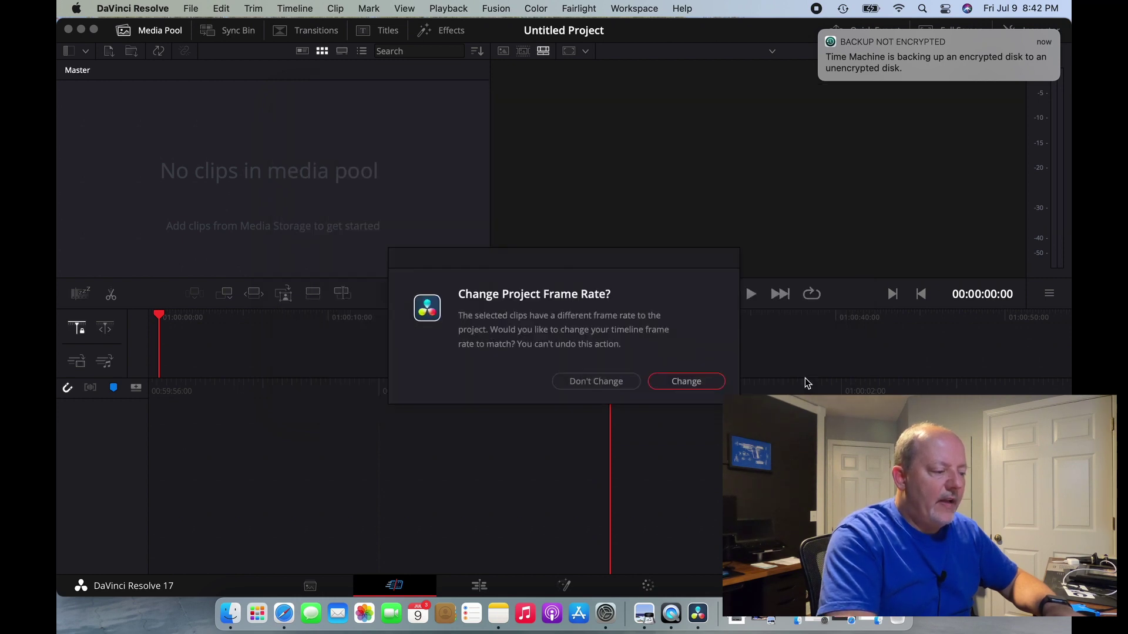
click(709, 382)
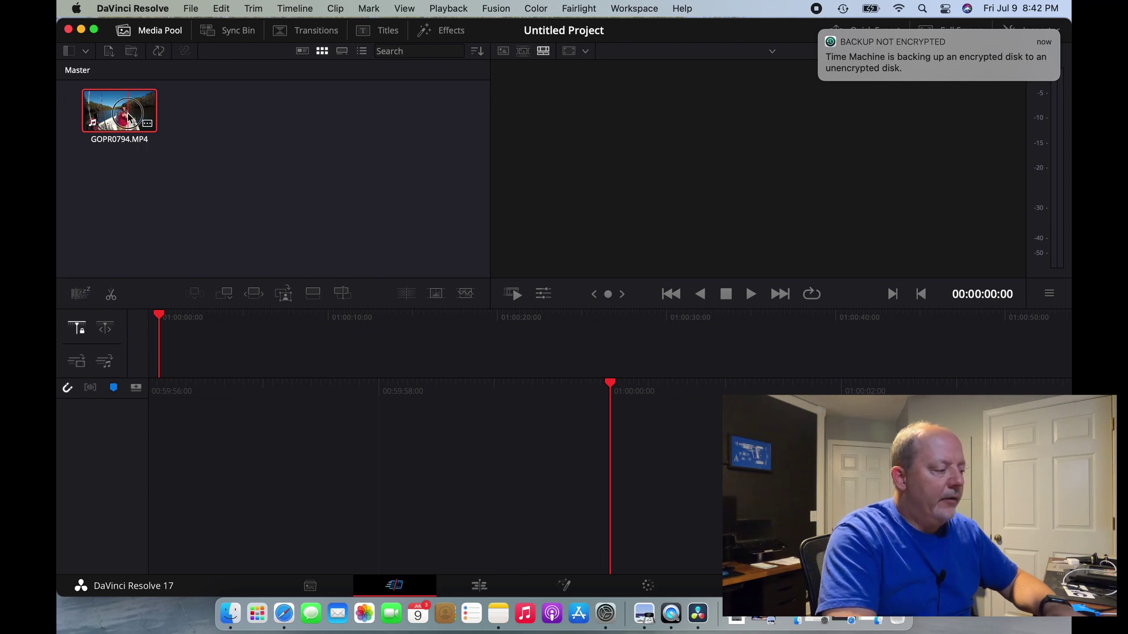
Step: Add the GOPR0794.MP4 clip to the start of a new timeline and dismiss the Time Machine backup notification
drag(583, 456, 640, 476)
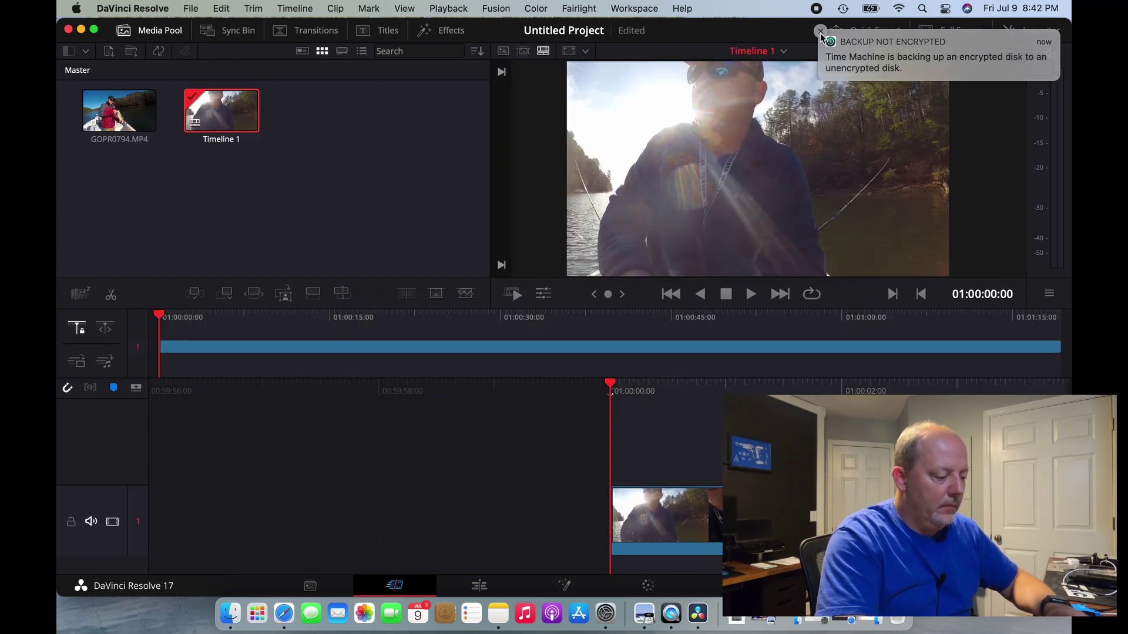
click(821, 37)
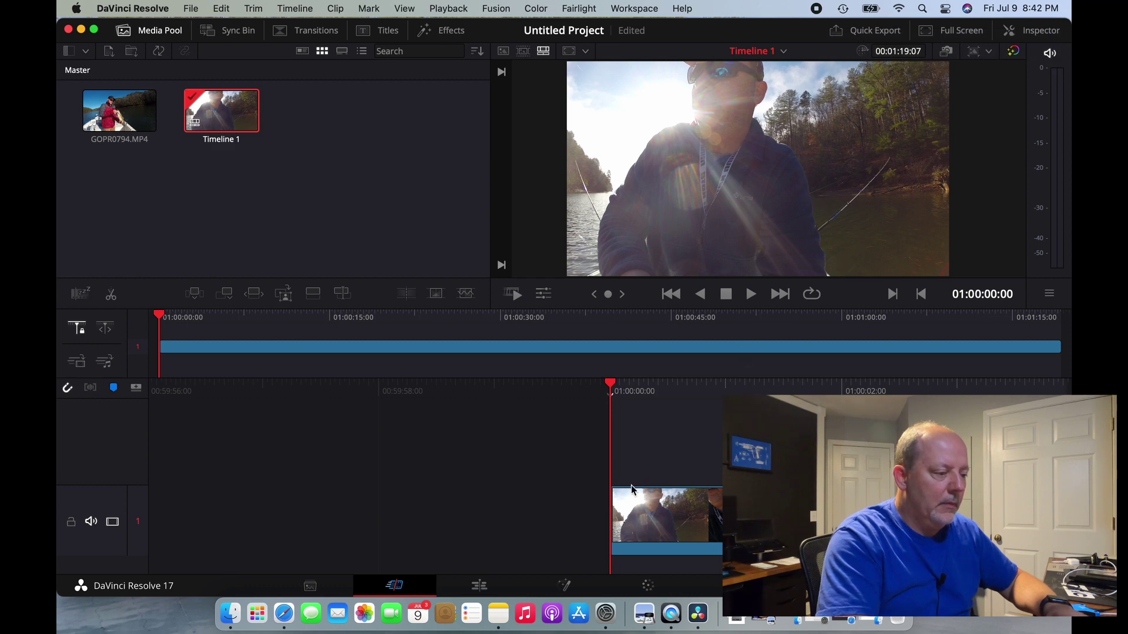
Step: Switch to the Edit page and increase the video track height in the timeline view options
click(480, 582)
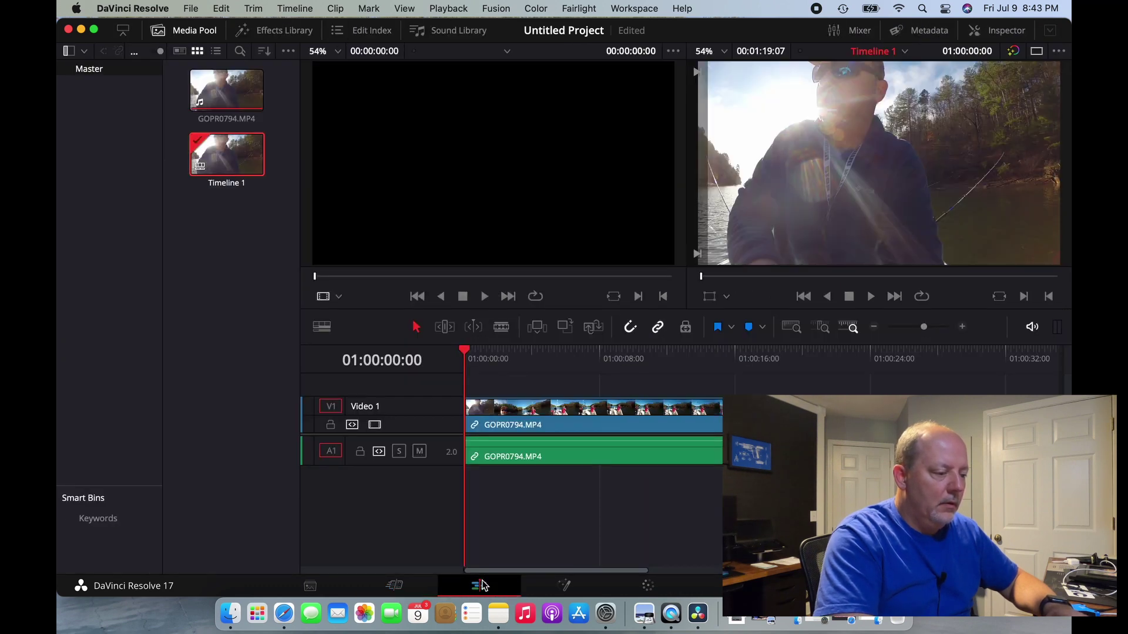
click(322, 330)
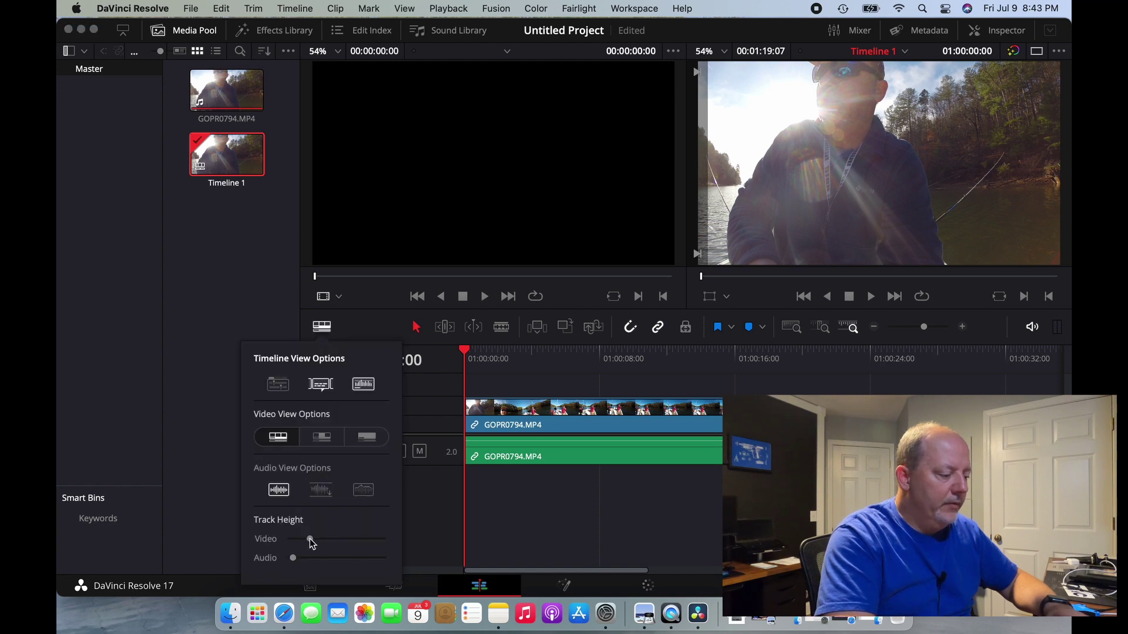
drag(312, 544, 350, 544)
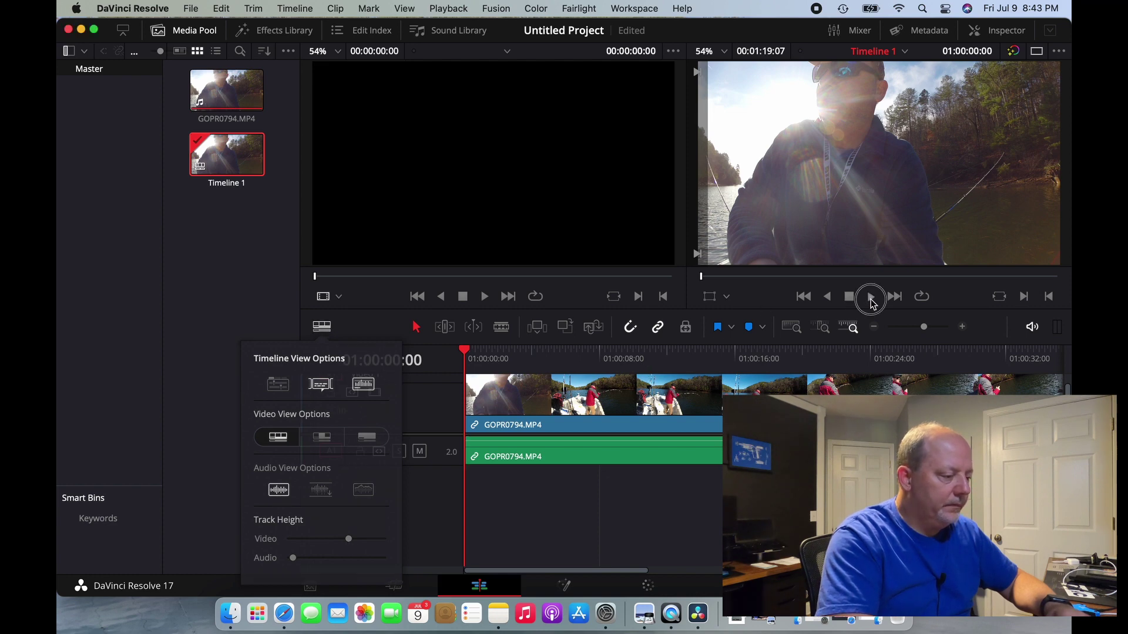
Step: Play the timeline from its start to check playback of the fishing clip, and stop at about 38 seconds
click(871, 297)
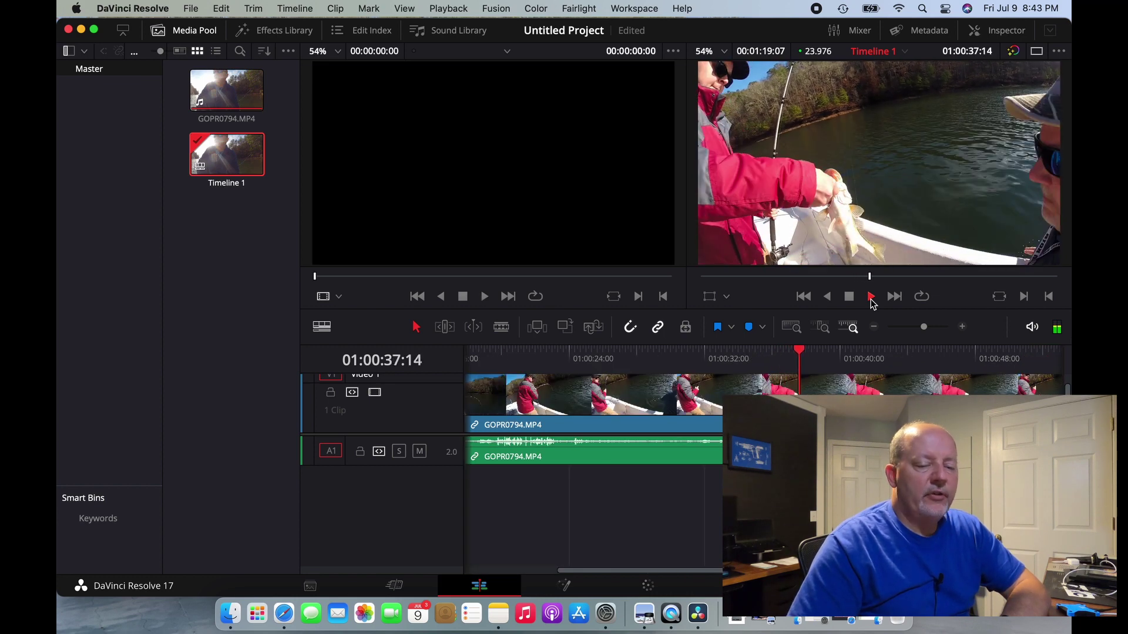
click(872, 296)
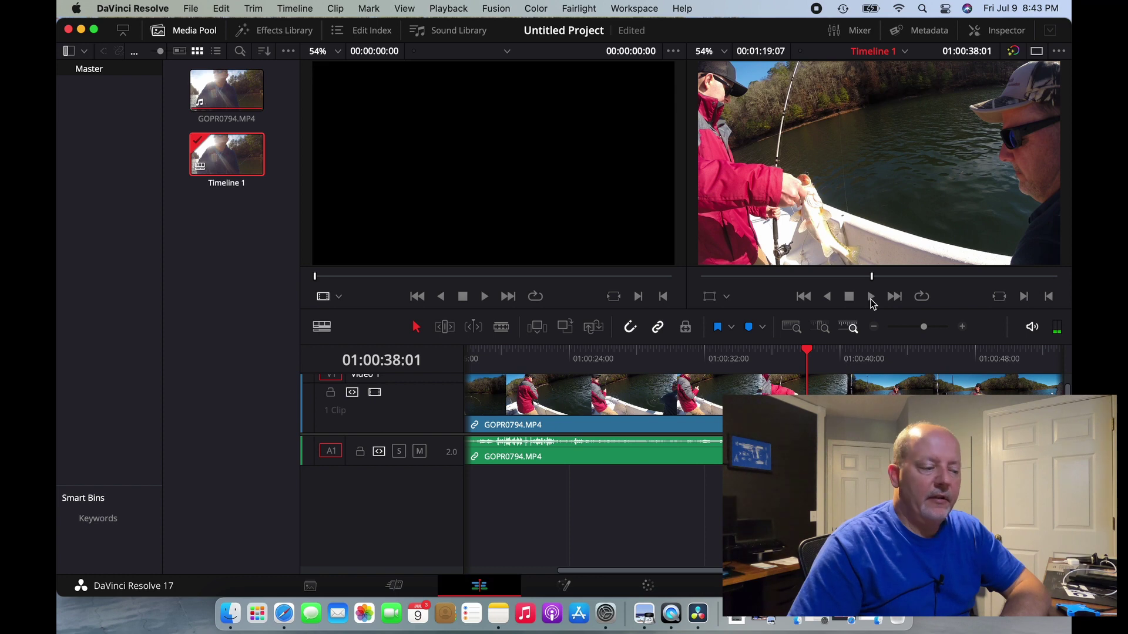